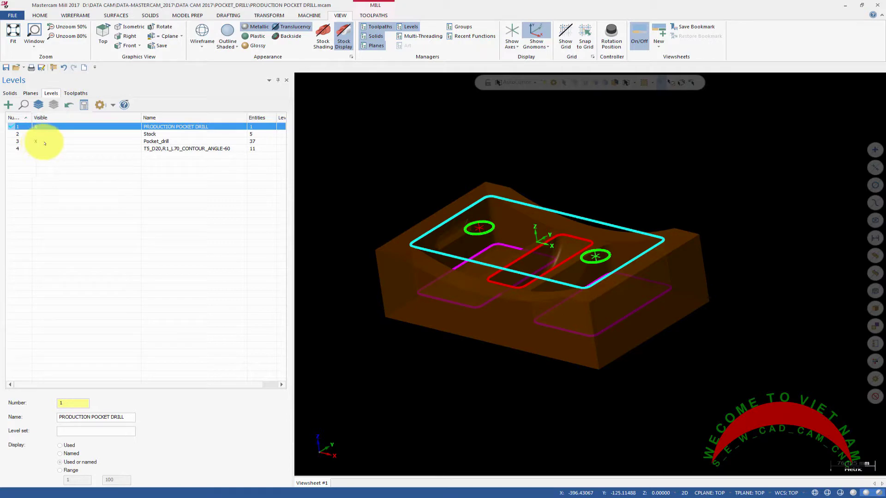
pyautogui.click(44, 142)
pyautogui.click(75, 93)
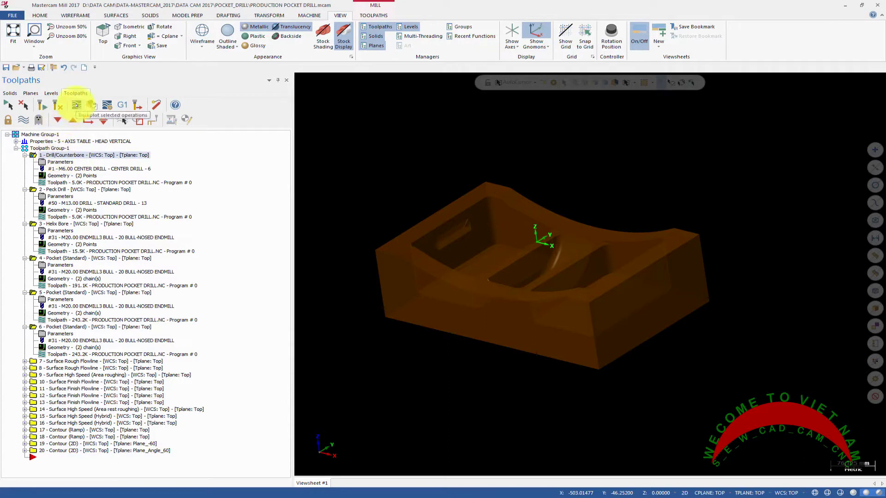
pyautogui.click(76, 104)
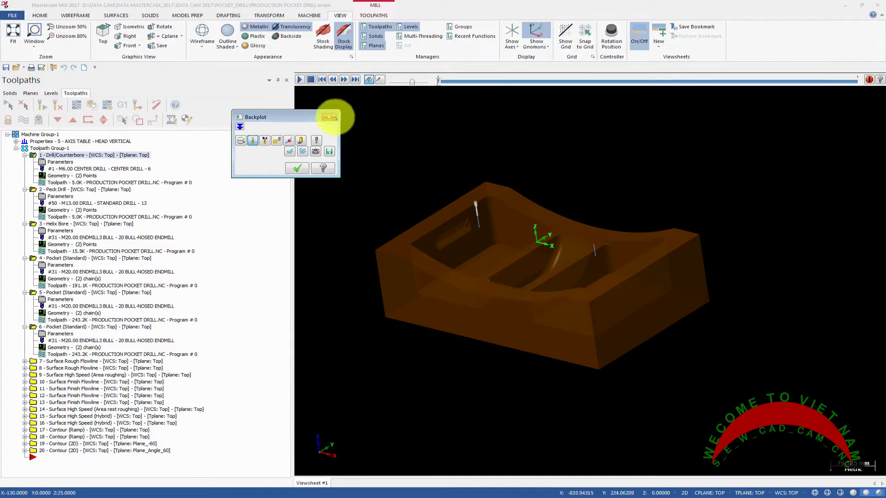
pyautogui.click(331, 117)
pyautogui.click(52, 94)
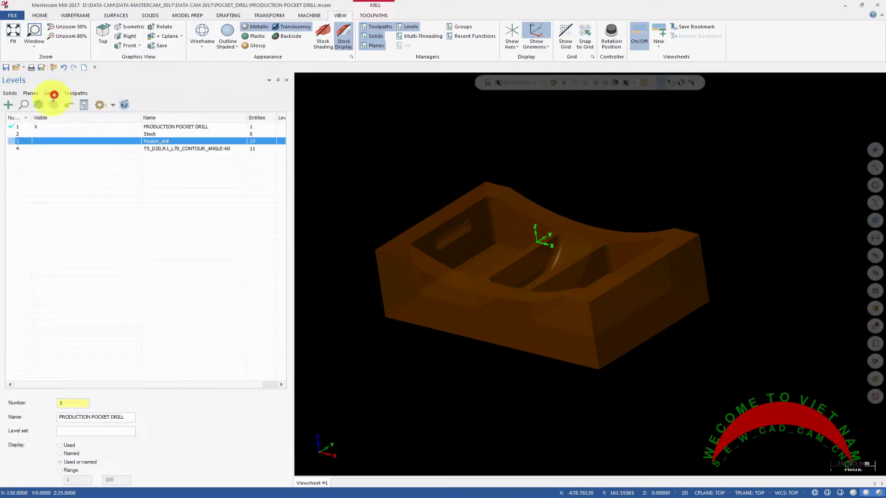
pyautogui.click(36, 140)
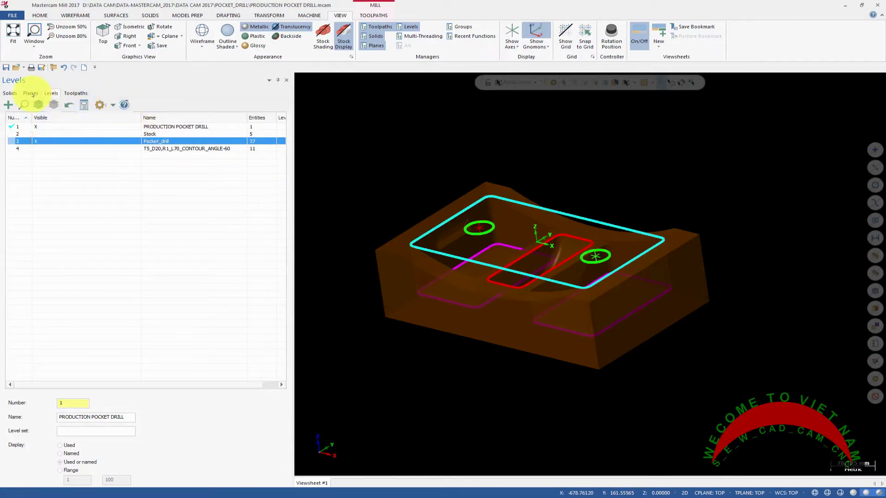
# Backplot the Drill/Counterbore operation and inspect the tool motion at both hole centres.
pyautogui.click(74, 94)
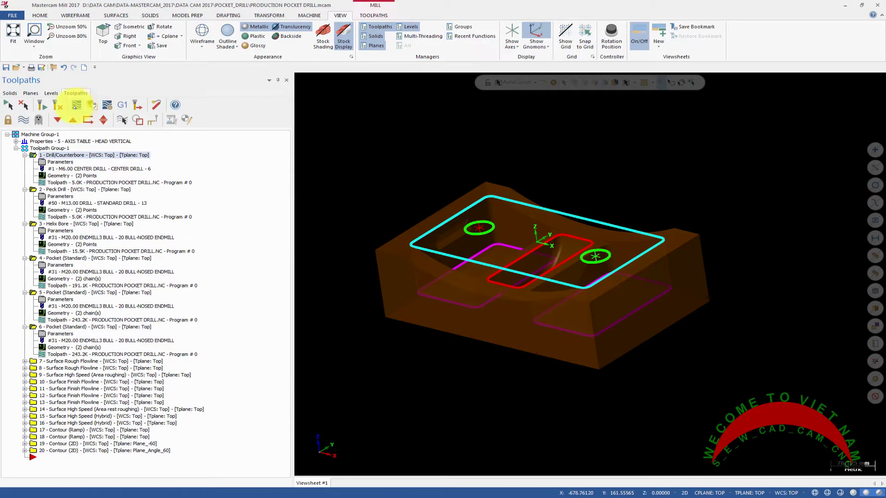
pyautogui.click(77, 104)
pyautogui.scroll(3, 461, 223)
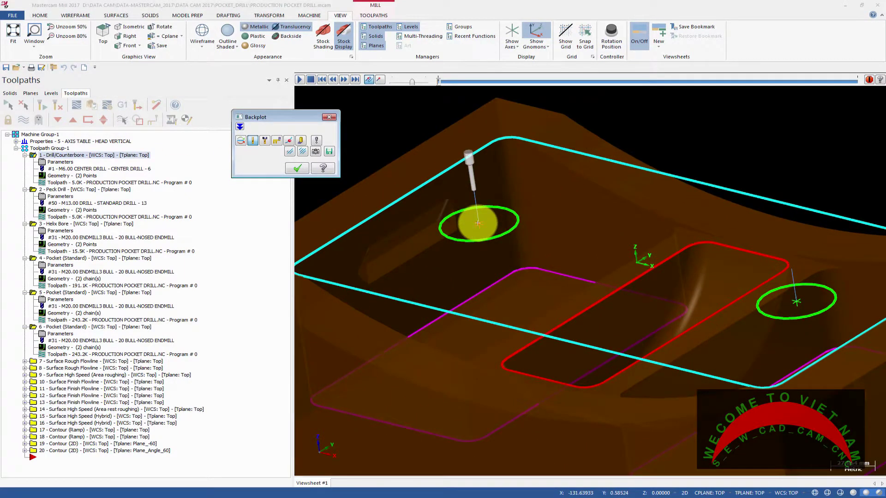
pyautogui.scroll(3, 478, 222)
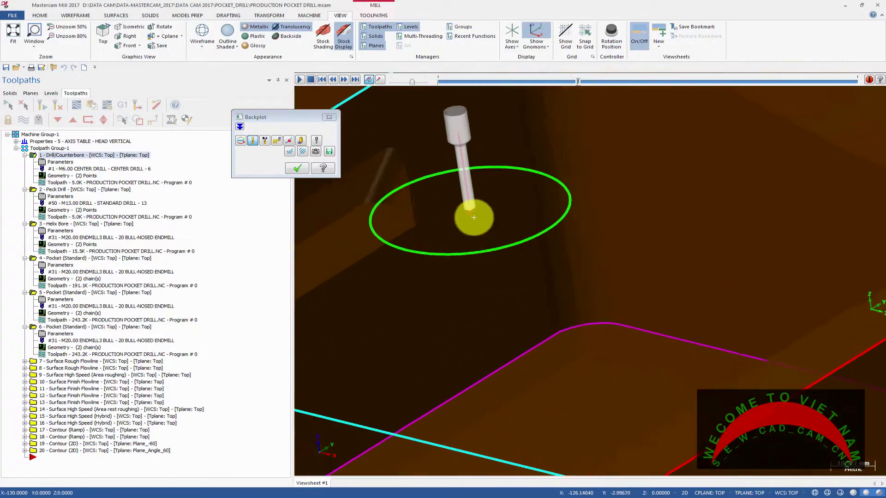
pyautogui.scroll(-4, 476, 218)
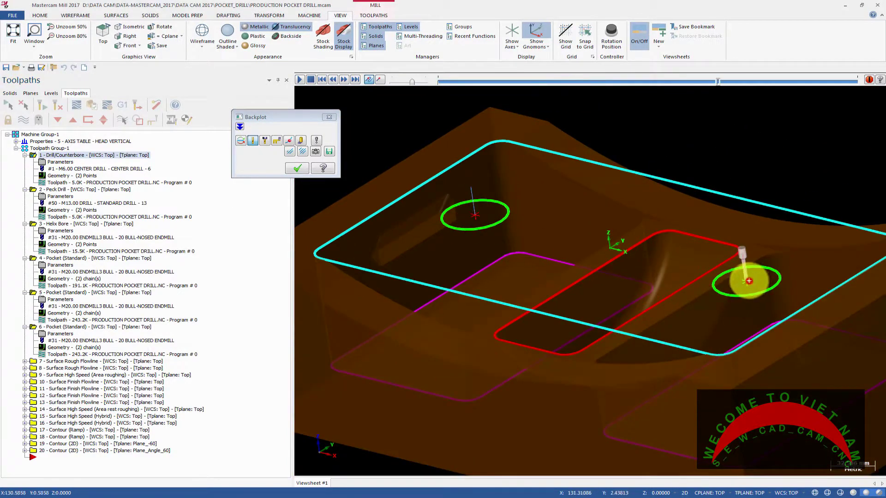
pyautogui.click(326, 117)
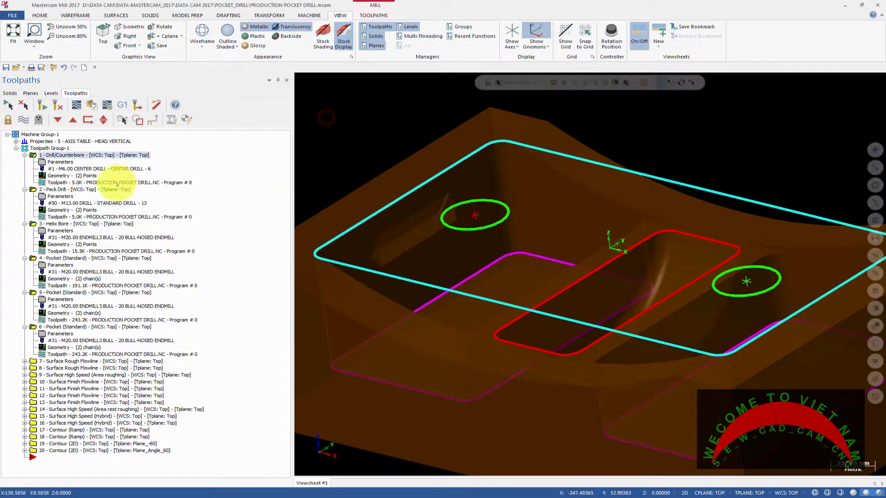
# Backplot the Peck Drill operation and check its drilling path through the holes.
pyautogui.click(100, 190)
pyautogui.click(77, 105)
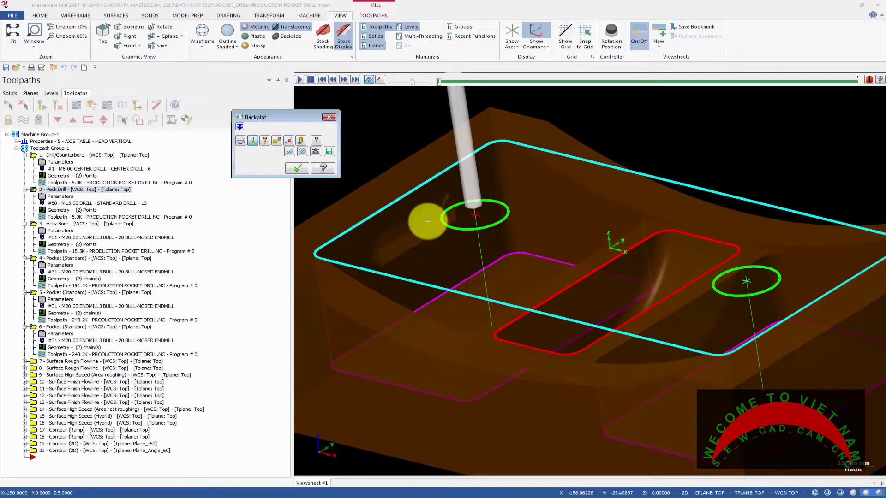
pyautogui.moveTo(425, 217); pyautogui.dragTo(466, 217, button='middle')
pyautogui.click(329, 117)
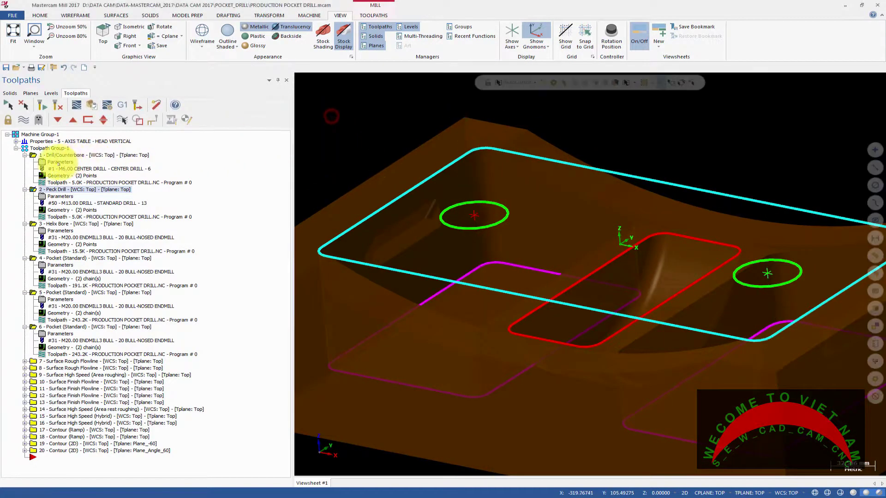
# Open the Drill/Counterbore operation's parameters and examine the geometry and properties of the Center Drill - 6 tool.
pyautogui.click(58, 162)
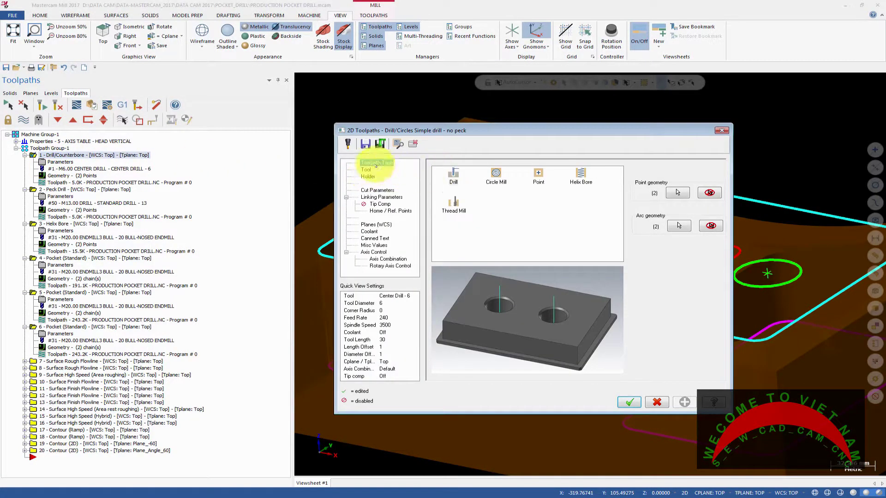
pyautogui.click(366, 169)
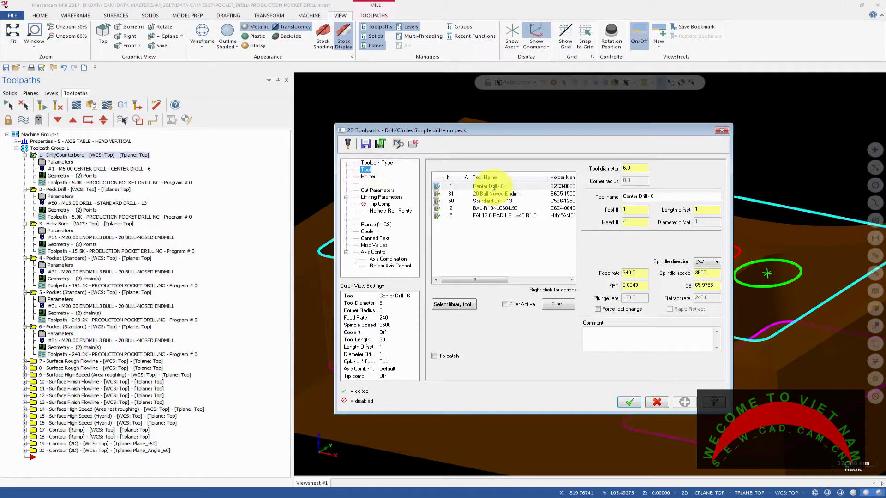
pyautogui.doubleClick(494, 187)
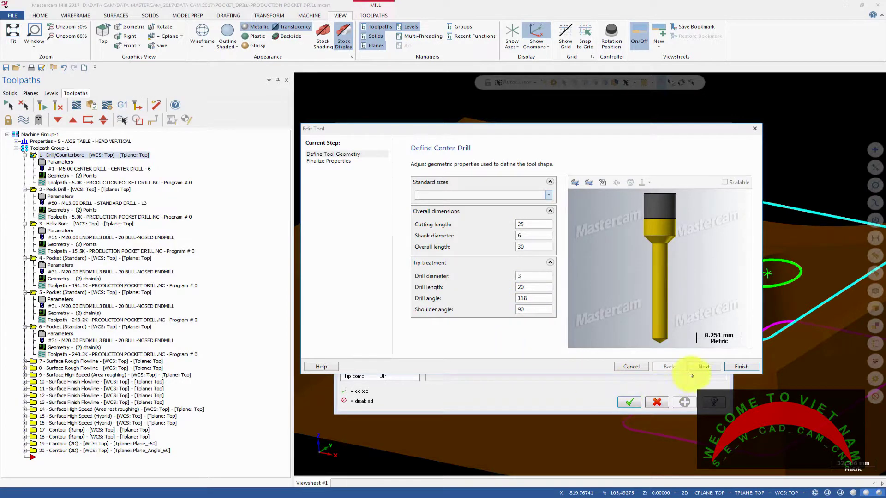
pyautogui.click(718, 369)
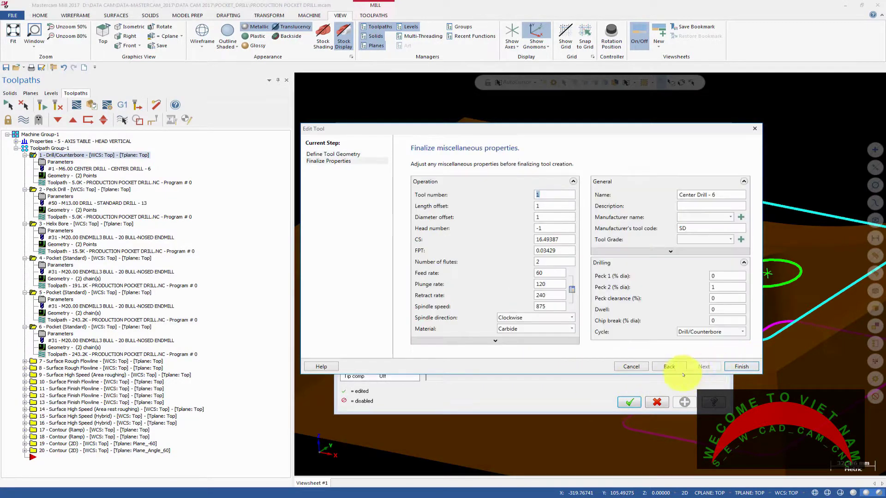
pyautogui.click(627, 367)
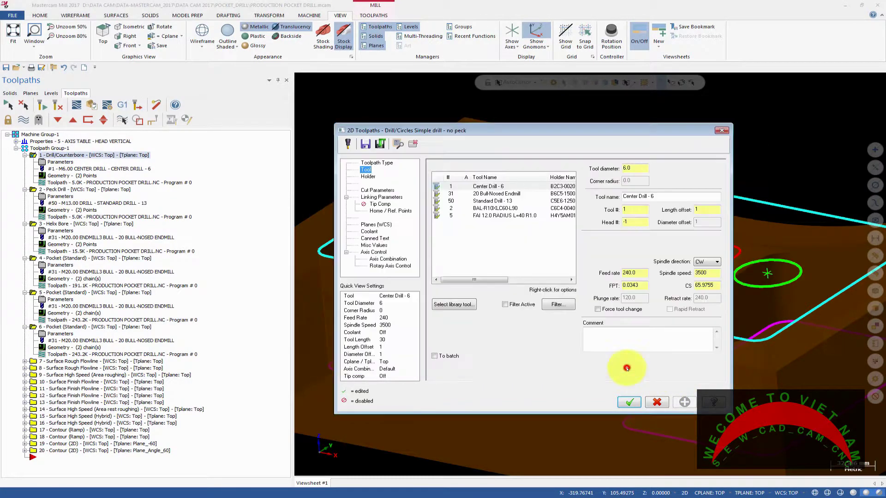
# Set the Drill/Counterbore operation's linking parameters to an absolute depth of -2.0 and an incremental retract of 5.0.
pyautogui.click(364, 177)
pyautogui.click(370, 189)
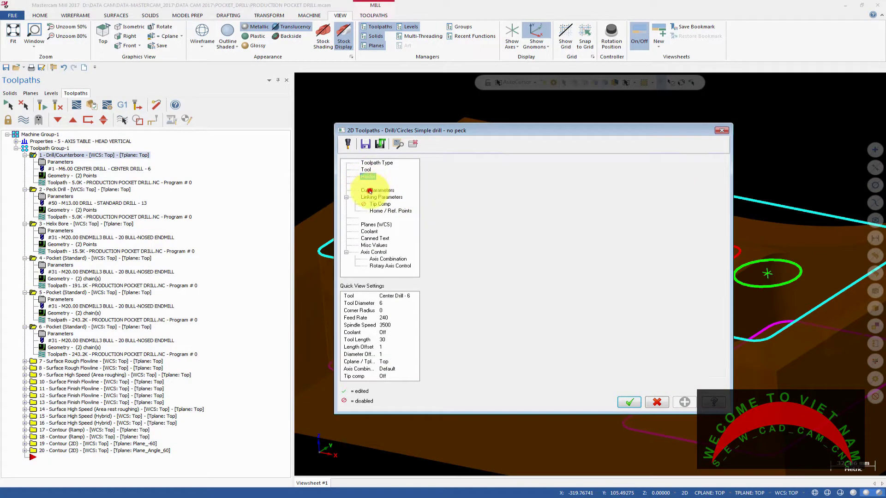
pyautogui.click(385, 197)
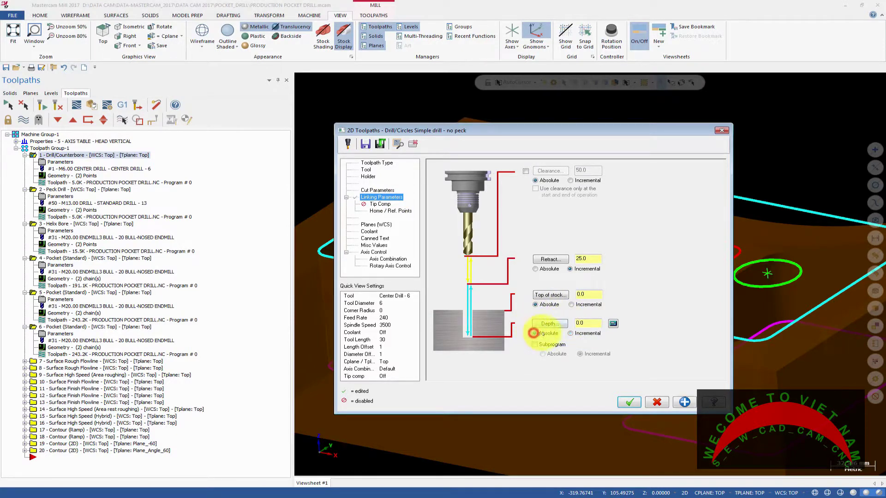
pyautogui.click(584, 323)
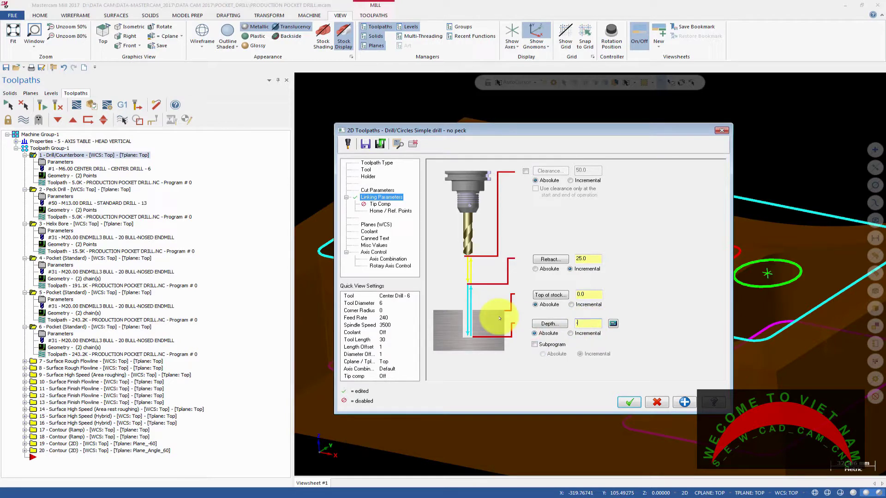
pyautogui.click(585, 297)
pyautogui.click(588, 259)
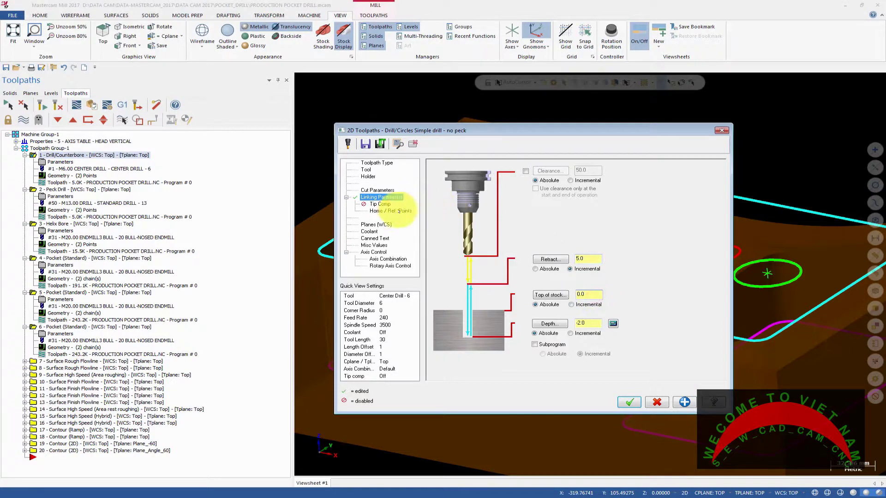
# Set the operation's home position to X 0 and Y 0.
pyautogui.click(379, 203)
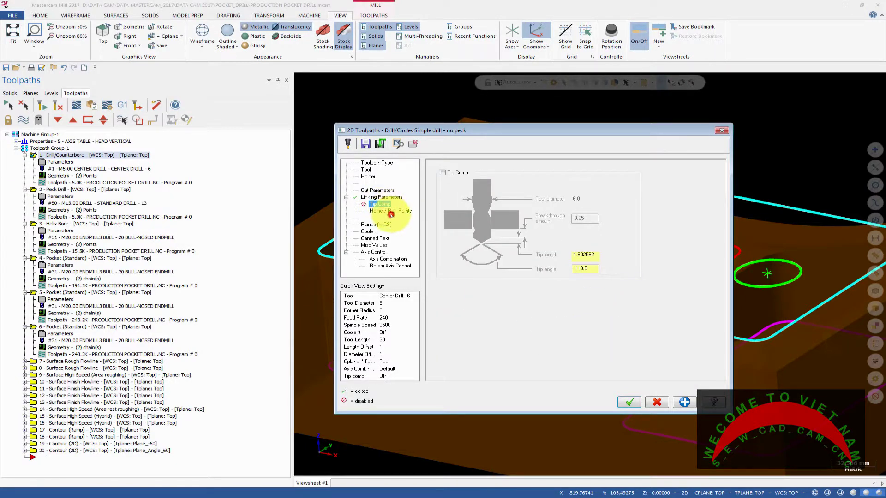
pyautogui.click(391, 211)
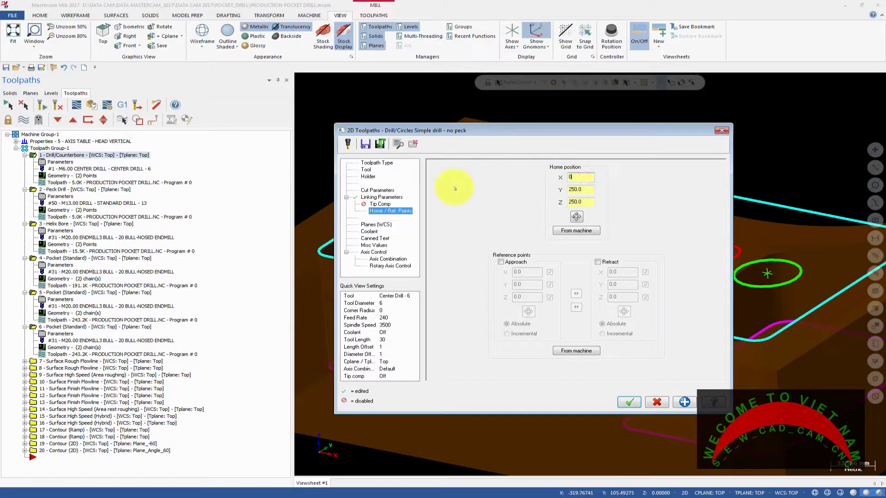
pyautogui.doubleClick(587, 189)
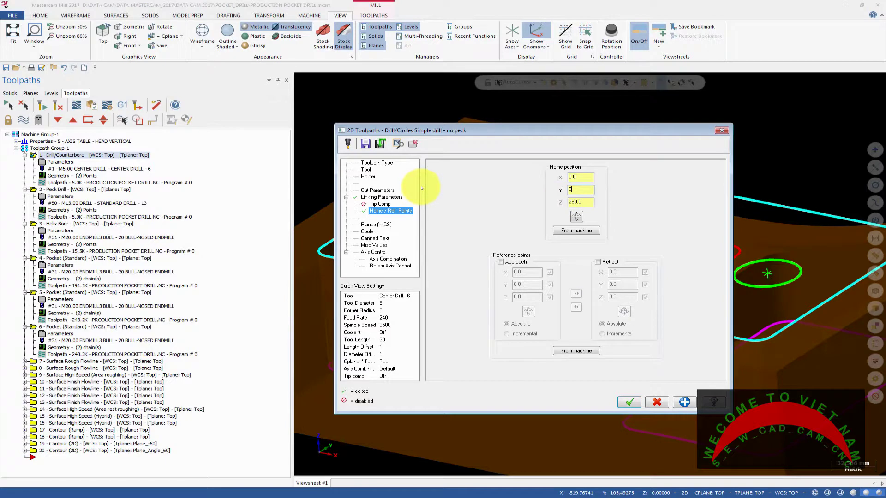
# Review the operation's planes, coolant, canned text, miscellaneous values and axis control settings.
pyautogui.click(369, 224)
pyautogui.click(368, 232)
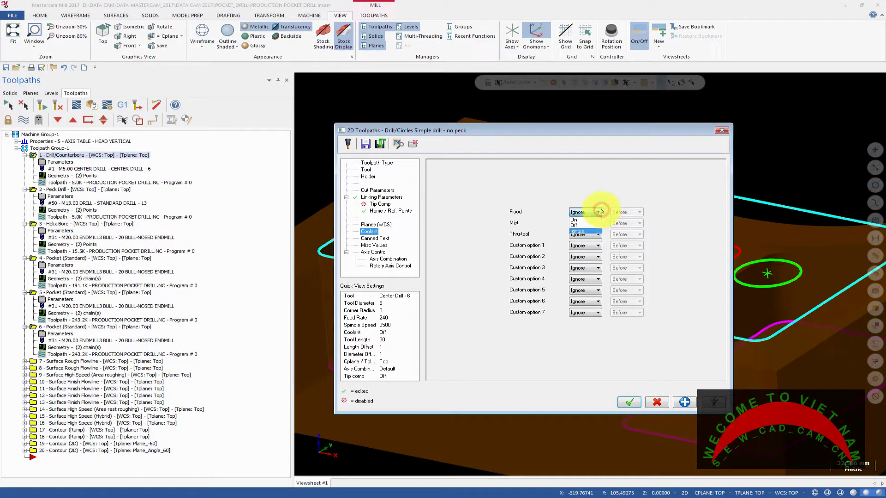
pyautogui.click(601, 211)
pyautogui.click(601, 210)
pyautogui.click(601, 210)
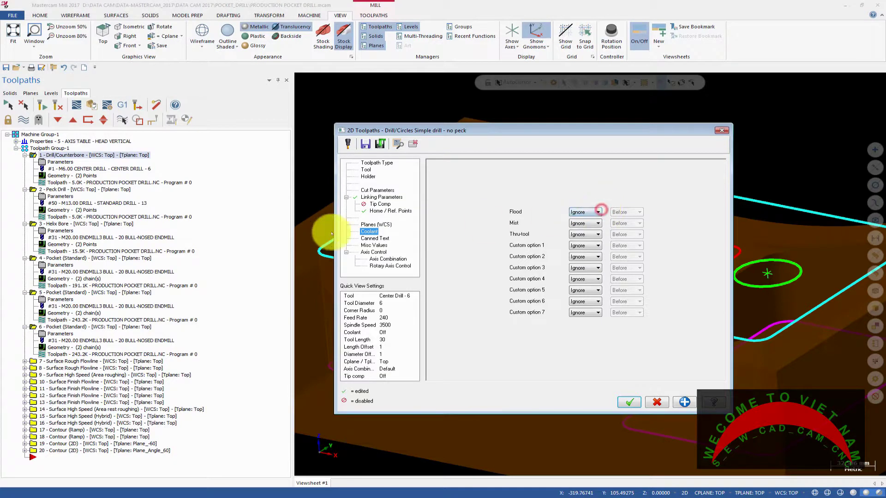
pyautogui.click(379, 238)
pyautogui.click(373, 245)
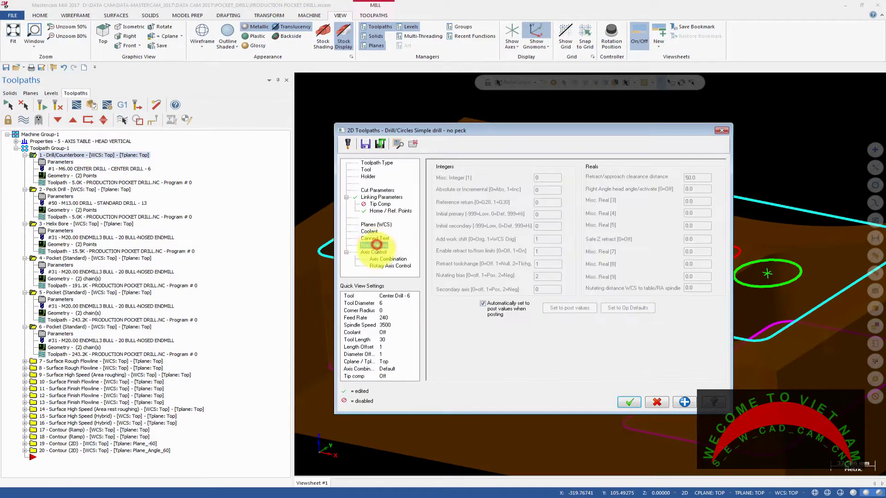
pyautogui.click(378, 256)
pyautogui.click(387, 266)
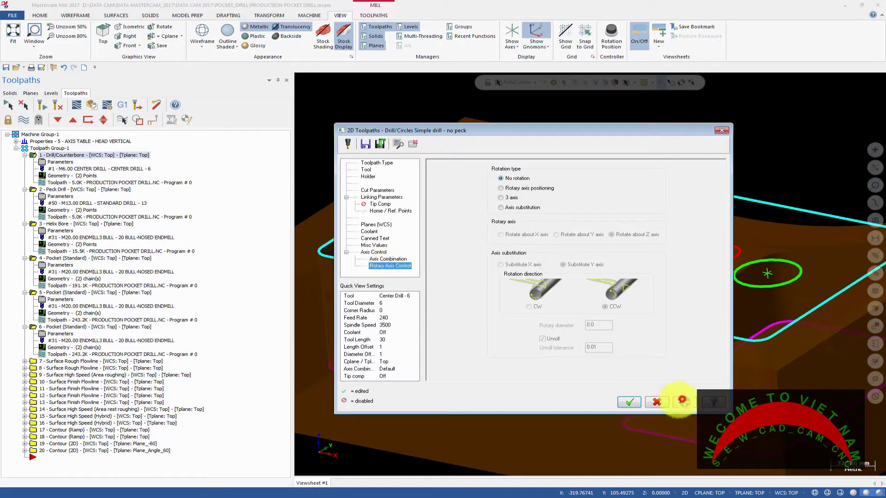
# Apply the edited parameters and regenerate the Drill/Counterbore operation.
pyautogui.click(628, 402)
pyautogui.click(46, 109)
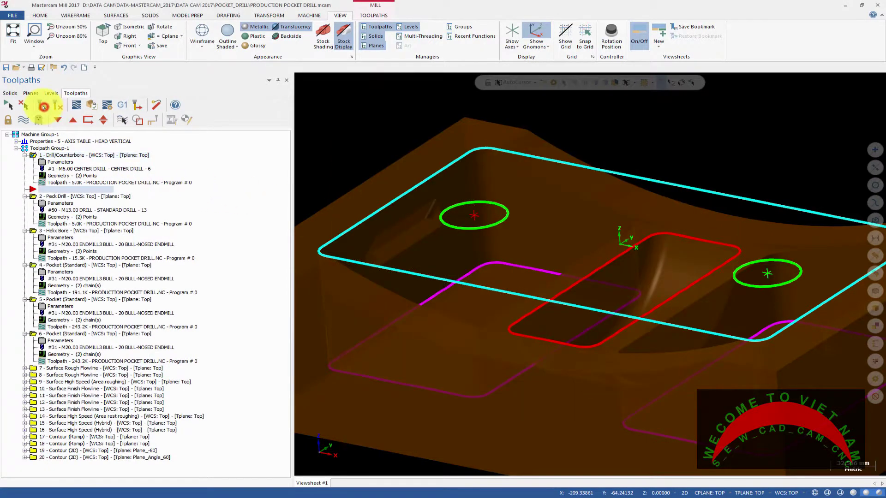
# Play the backplot of the regenerated Drill/Counterbore operation and check the drill's depth at both holes.
pyautogui.click(76, 105)
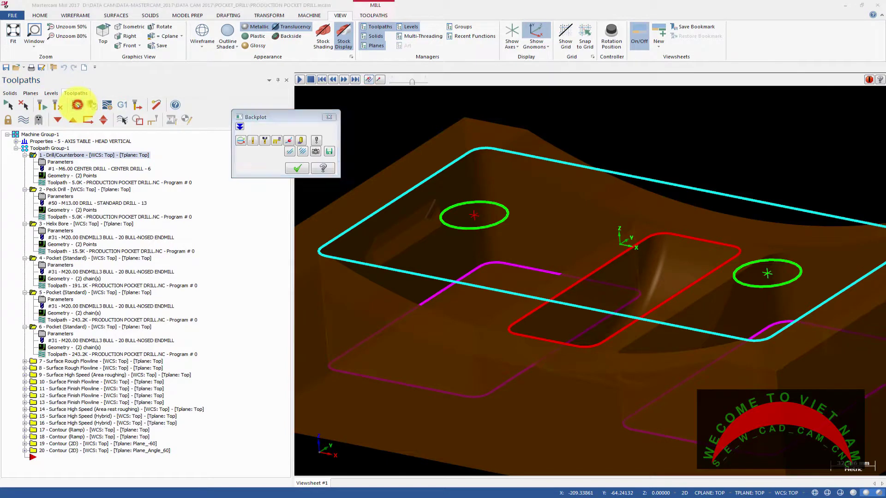
pyautogui.scroll(5, 475, 216)
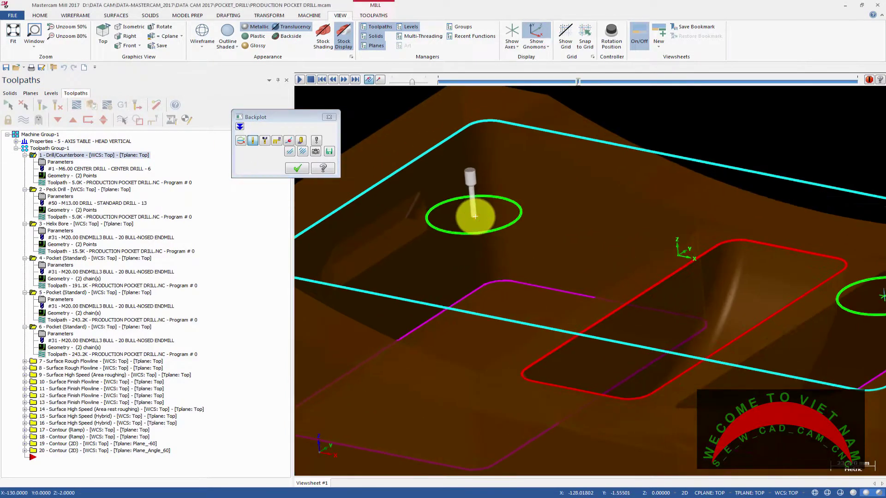
pyautogui.scroll(-5, 480, 215)
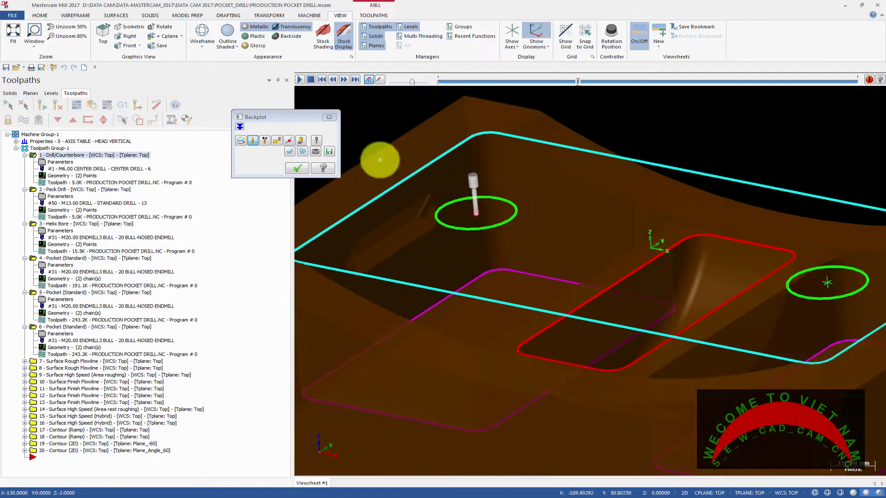
pyautogui.scroll(-2, 401, 188)
pyautogui.scroll(-2, 387, 161)
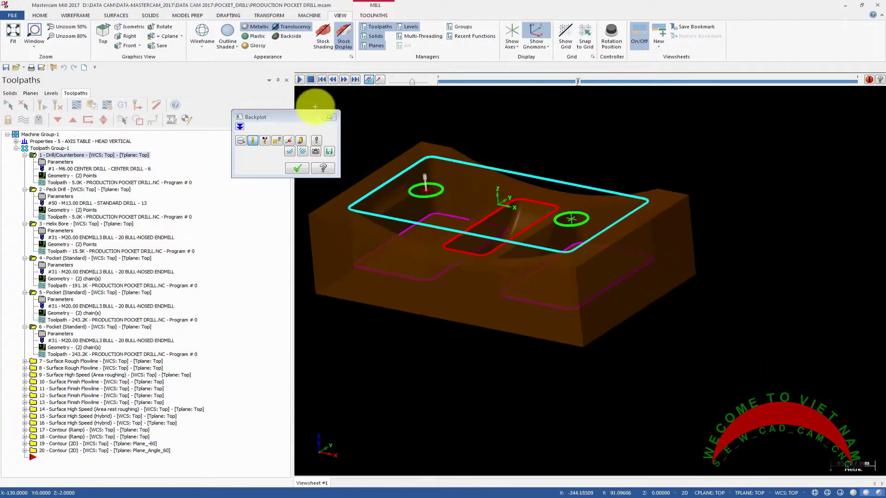
pyautogui.click(299, 80)
pyautogui.scroll(10, 569, 217)
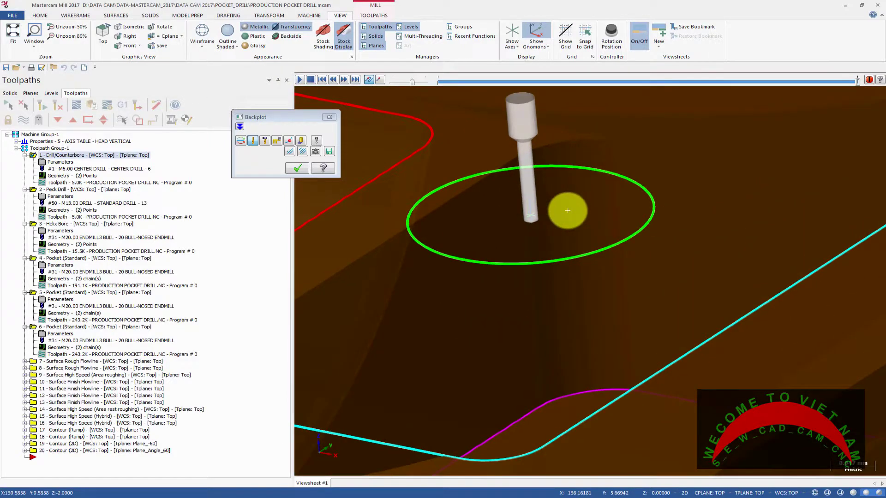
pyautogui.scroll(-3, 566, 208)
pyautogui.click(329, 117)
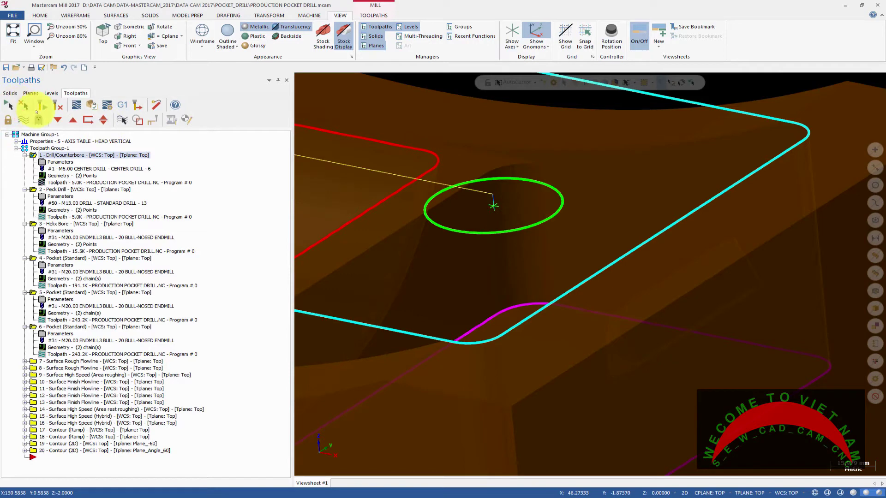
# Save the PRODUCTION POCKET DRILL.mcam file.
pyautogui.click(5, 68)
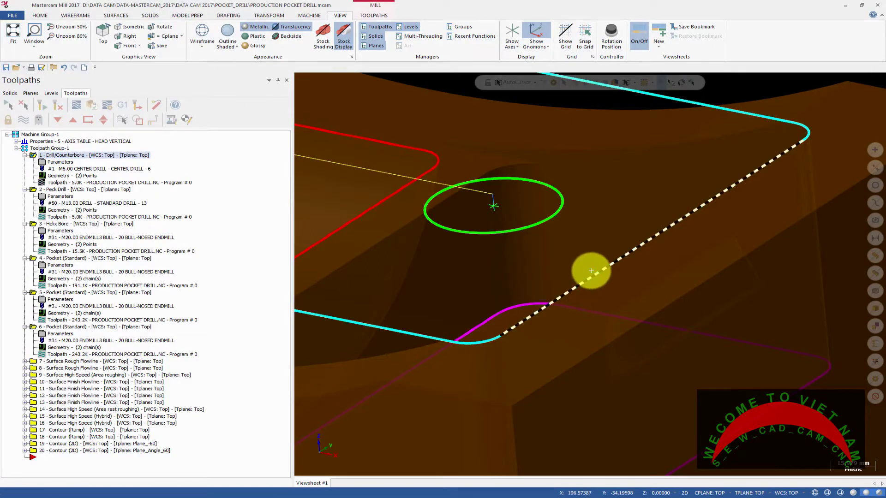
# Open and close the Drill/Counterbore operation's backplot, and hide that operation's toolpath display.
pyautogui.scroll(-5, 591, 271)
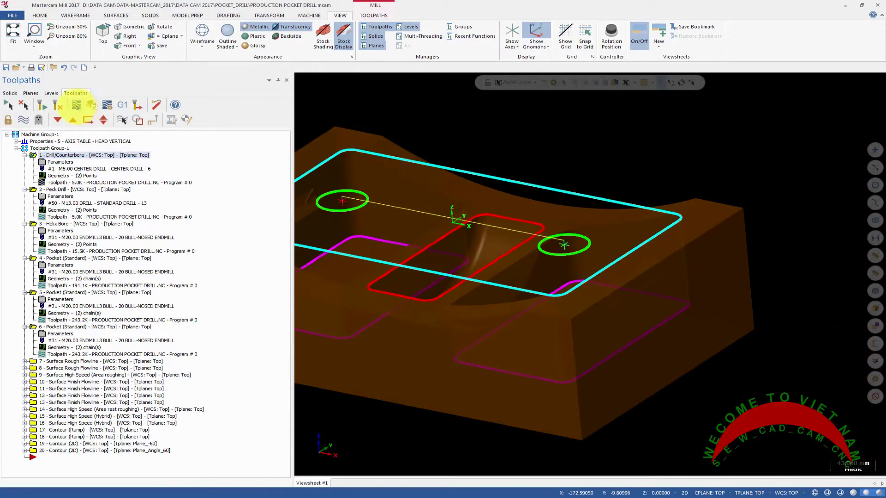
pyautogui.click(76, 105)
pyautogui.click(325, 118)
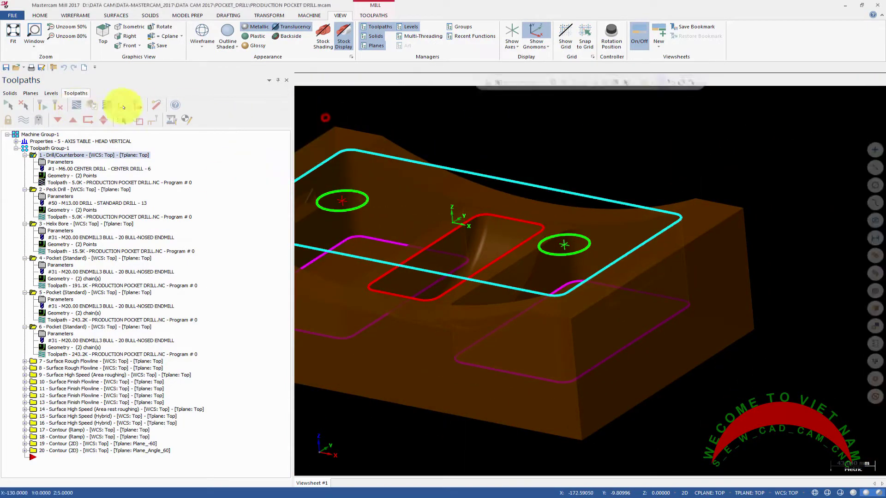
pyautogui.click(23, 120)
# Play the backplot of the Peck Drill operation and check the drill's depth at both holes.
pyautogui.click(49, 190)
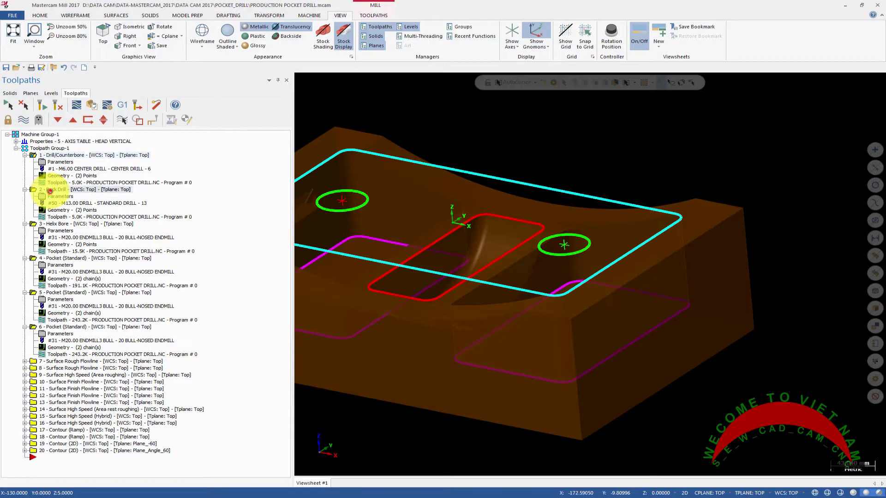
pyautogui.click(76, 105)
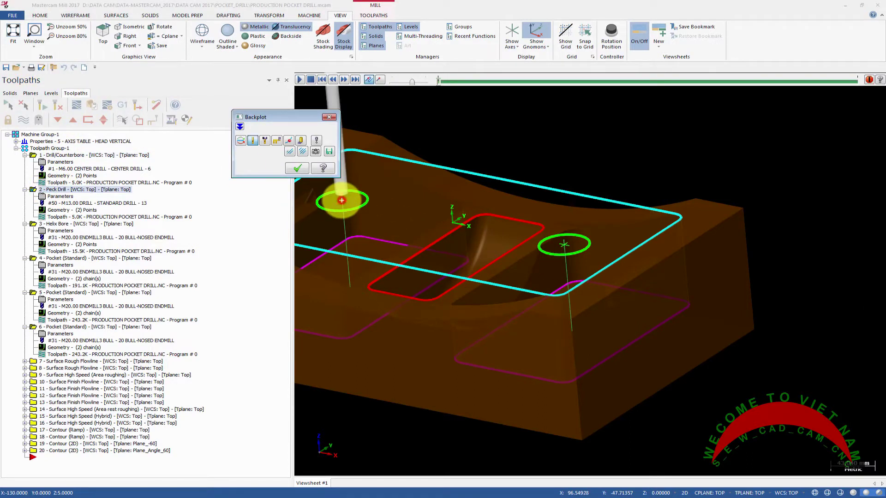
pyautogui.press('r')
pyautogui.scroll(-1, 341, 201)
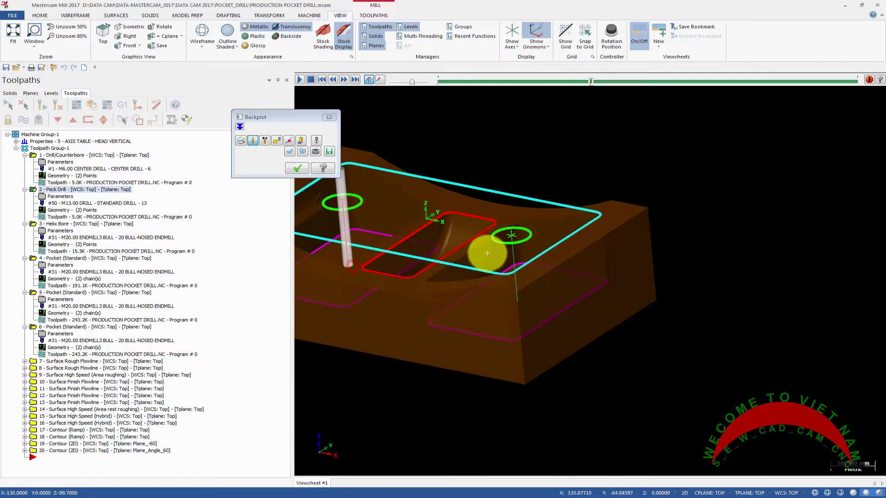
pyautogui.scroll(-2, 487, 253)
pyautogui.moveTo(488, 253); pyautogui.dragTo(551, 277, button='middle')
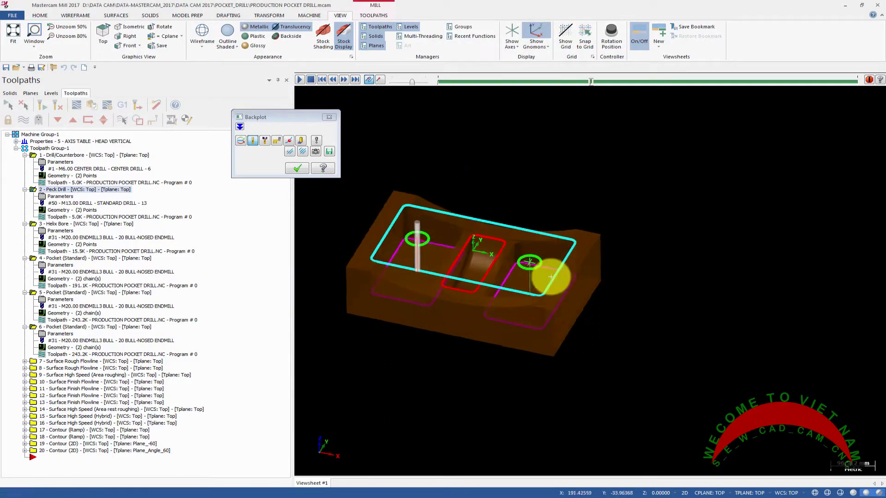
pyautogui.scroll(3, 550, 277)
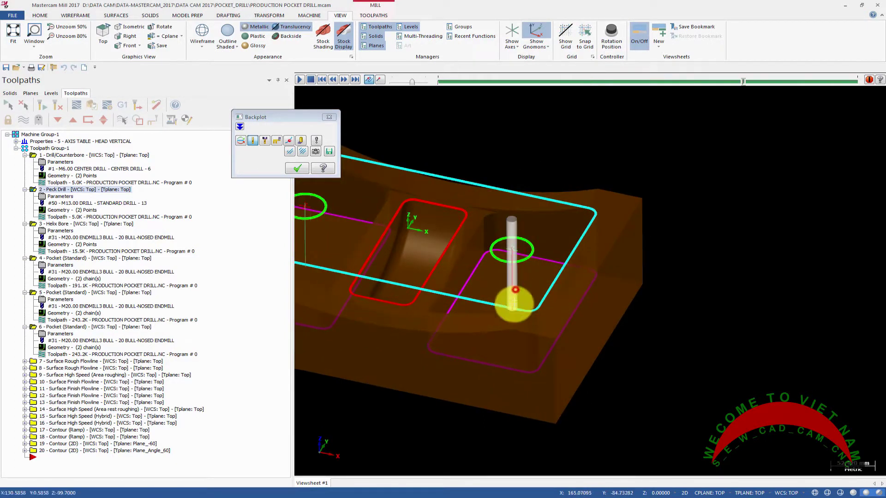
pyautogui.click(329, 117)
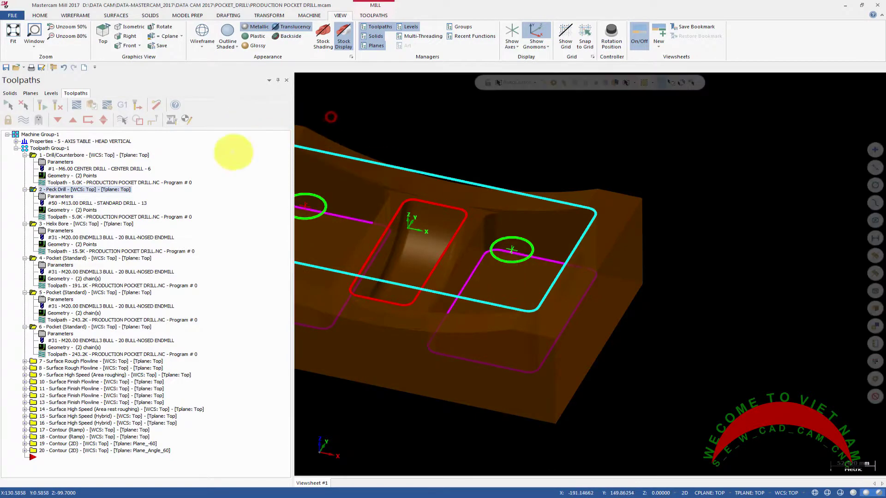
# Review the Peck Drill operation's toolpath type and tool settings, including the Standard Drill - 13 geometry and drilling properties.
pyautogui.scroll(-3, 497, 198)
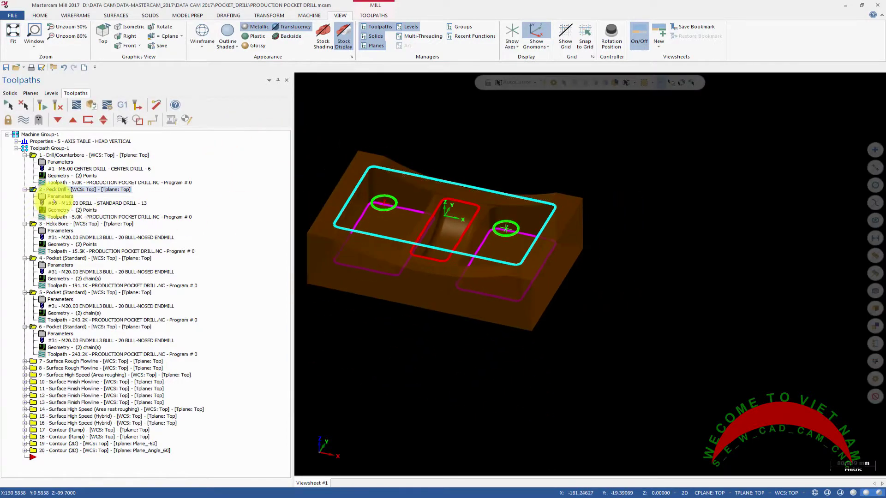
pyautogui.click(53, 196)
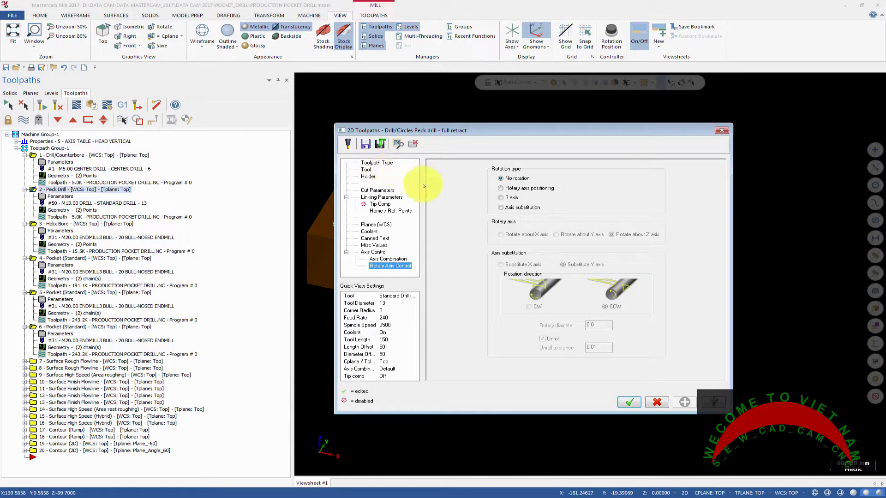
pyautogui.click(377, 163)
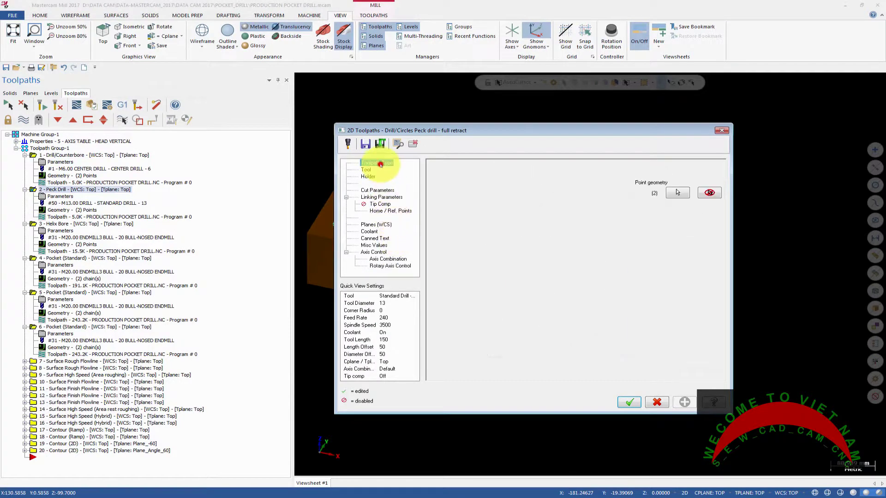
pyautogui.click(366, 170)
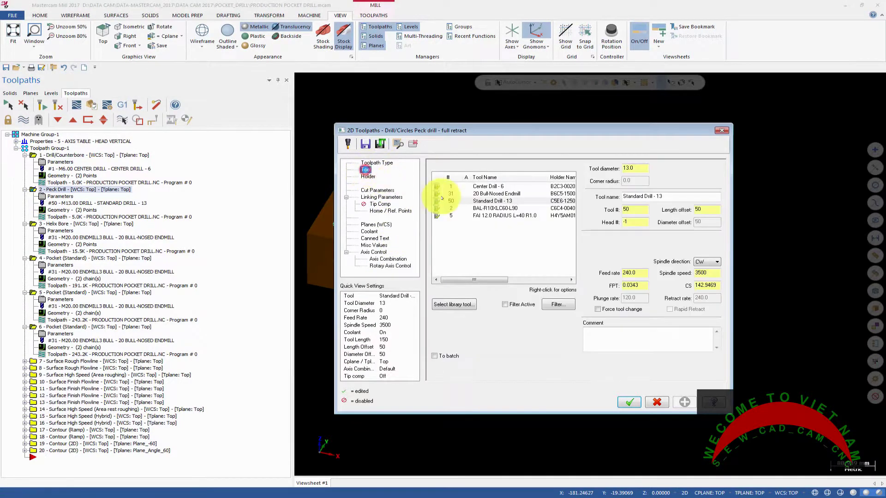
pyautogui.doubleClick(493, 202)
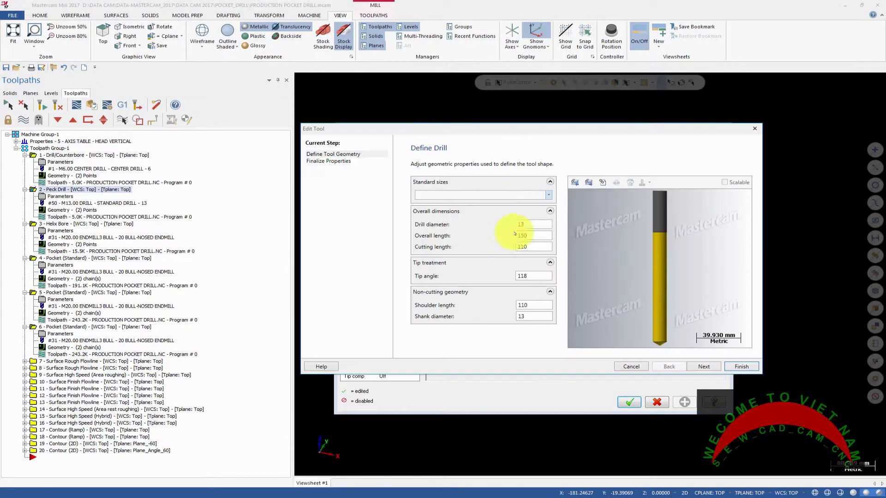
pyautogui.click(527, 224)
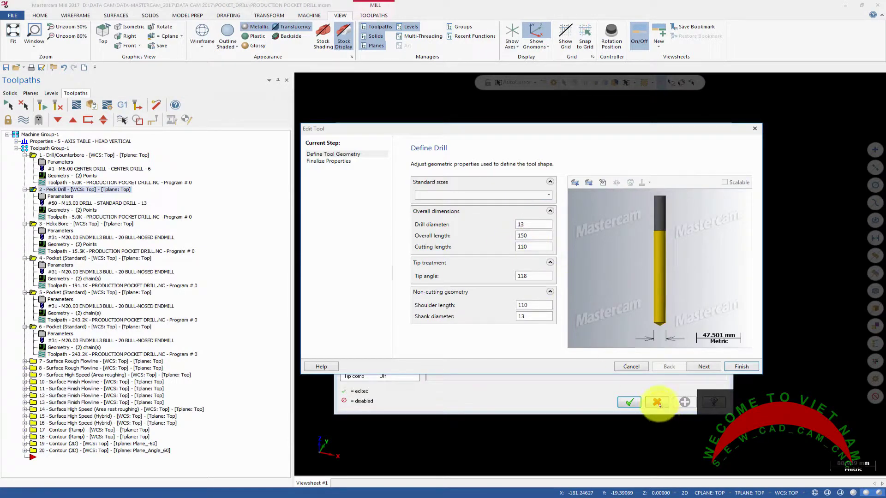
pyautogui.click(704, 367)
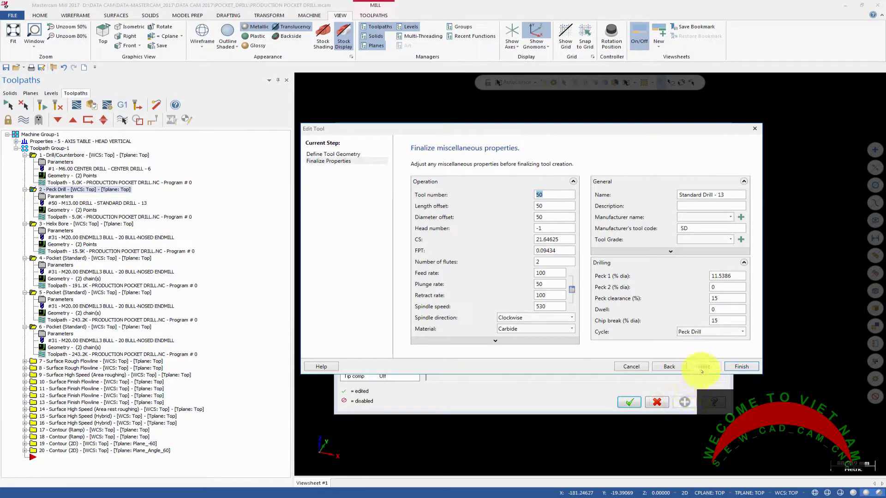
pyautogui.click(632, 367)
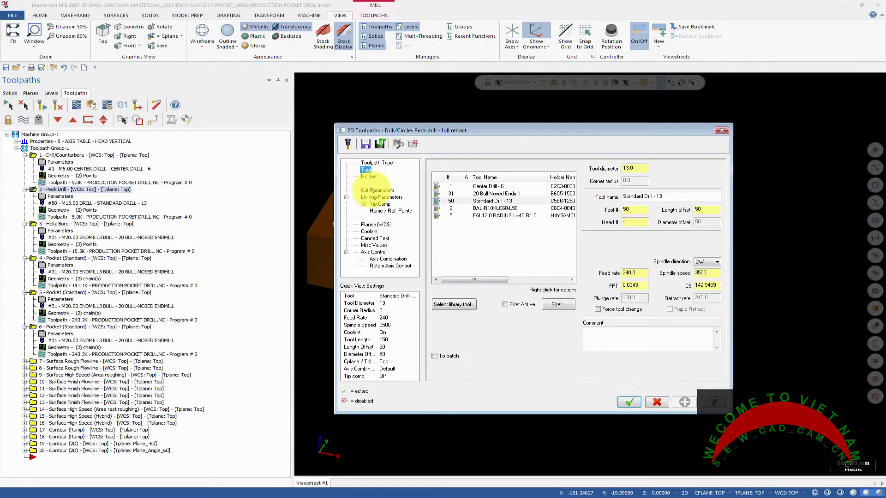
# Review the Peck Drill operation's holder, cut parameters, linking parameters, tip compensation and home position.
pyautogui.click(368, 177)
pyautogui.click(377, 190)
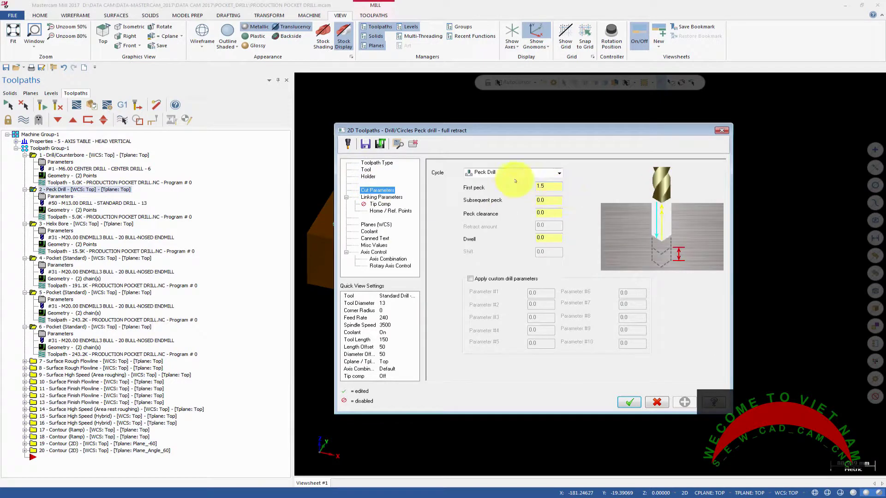
pyautogui.click(381, 197)
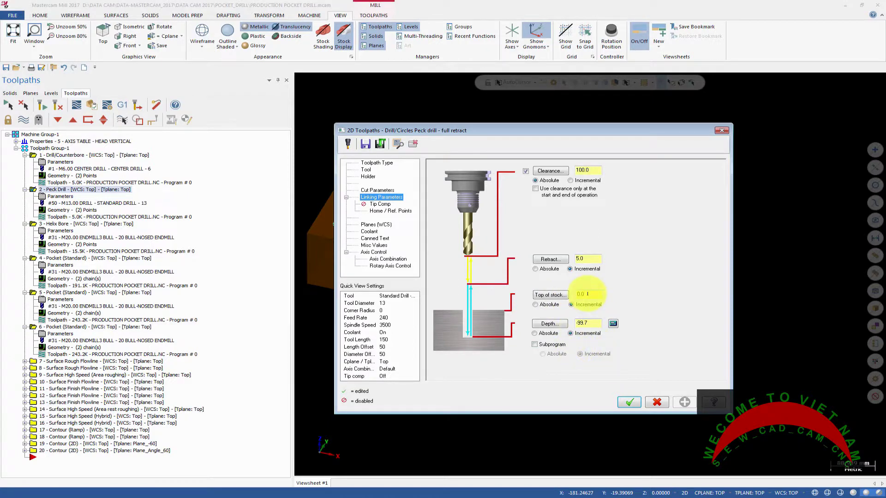
pyautogui.click(381, 204)
pyautogui.click(389, 211)
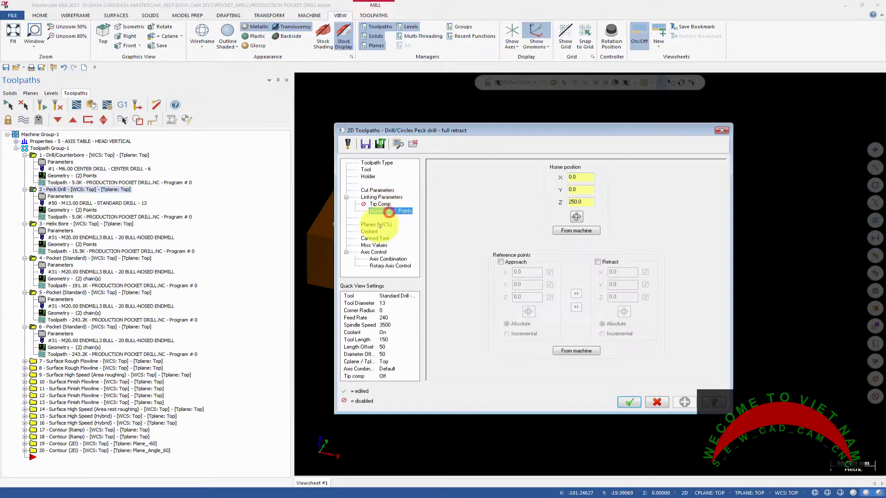
# Review the Peck Drill operation's planes, coolant, canned text, miscellaneous values and axis control settings, and close its parameters without changes.
pyautogui.click(377, 225)
pyautogui.click(377, 232)
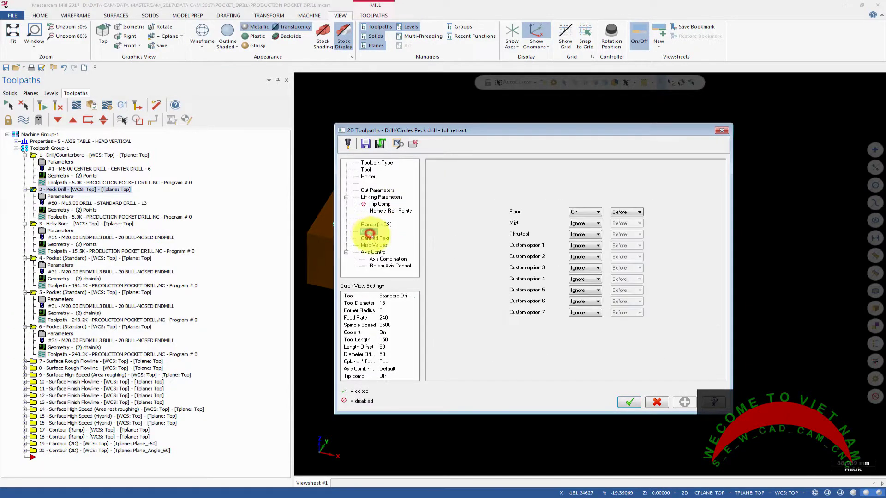
pyautogui.click(374, 238)
pyautogui.click(373, 245)
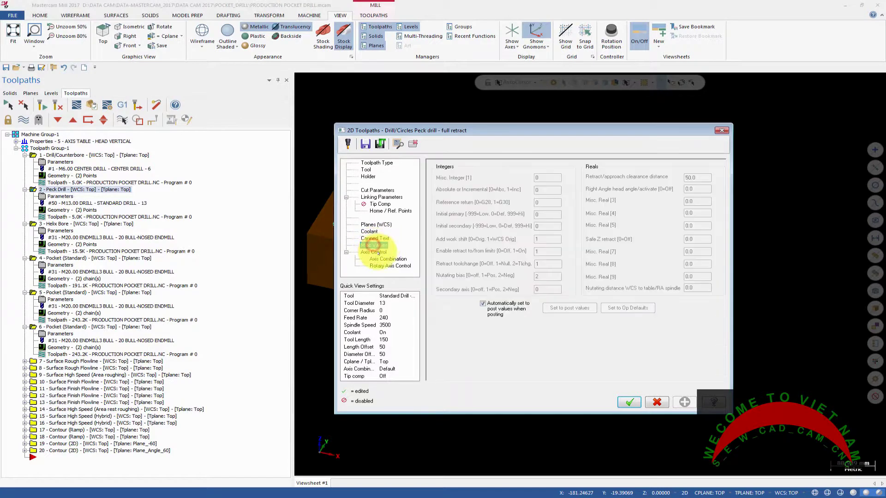
pyautogui.click(385, 259)
pyautogui.click(390, 266)
pyautogui.click(651, 403)
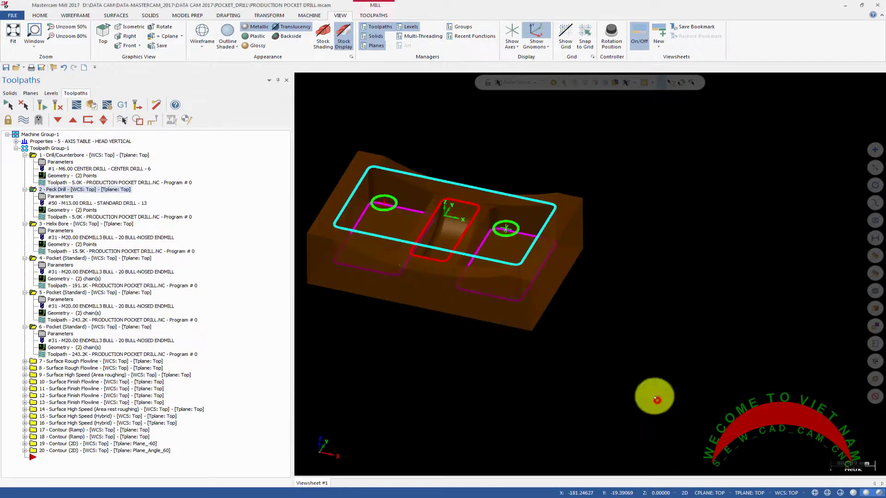
# Select the Helix Bore operation in the toolpath group.
pyautogui.click(68, 224)
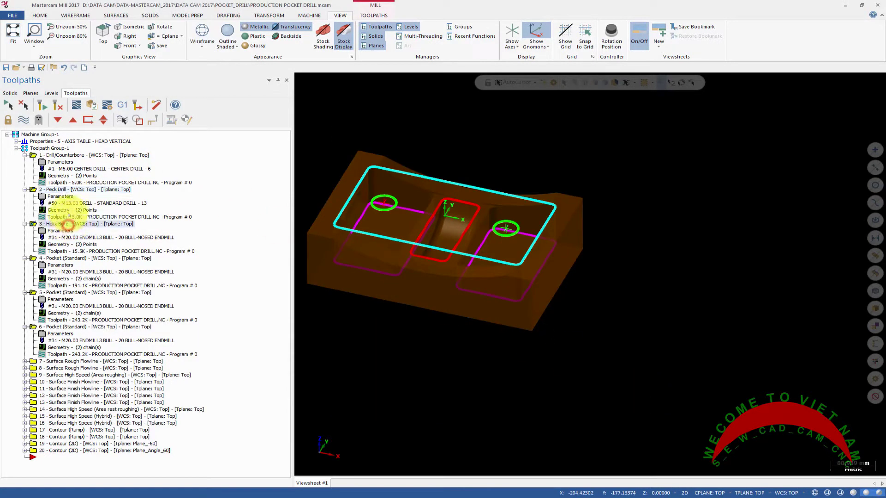
pyautogui.scroll(4, 323, 199)
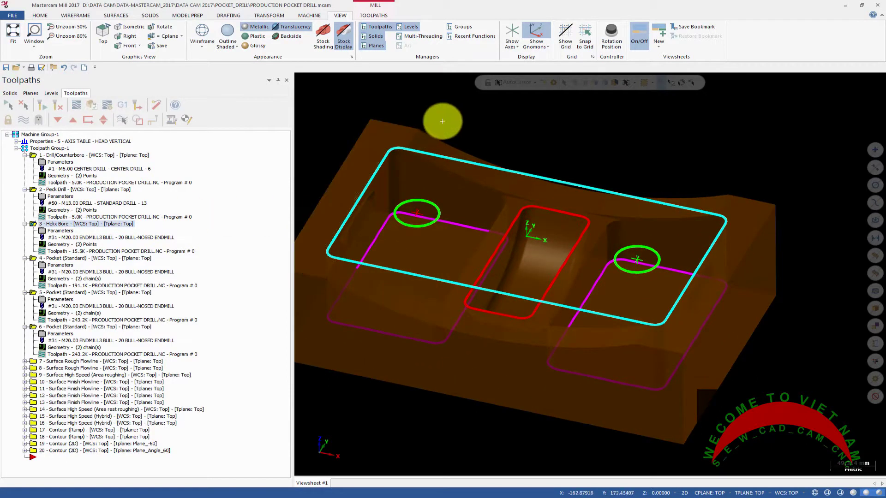
pyautogui.rightClick(441, 120)
pyautogui.click(392, 109)
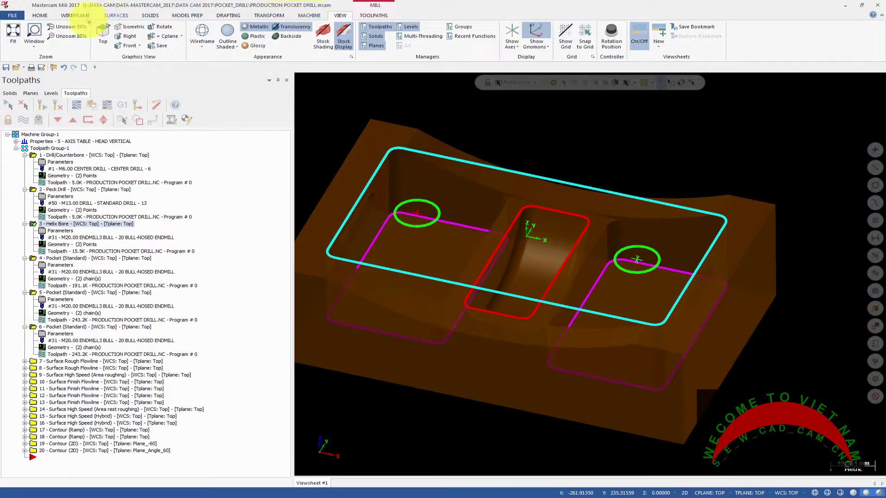
# Try to inspect the left hole's circle with Analyze Dynamic in the Top view.
pyautogui.click(75, 15)
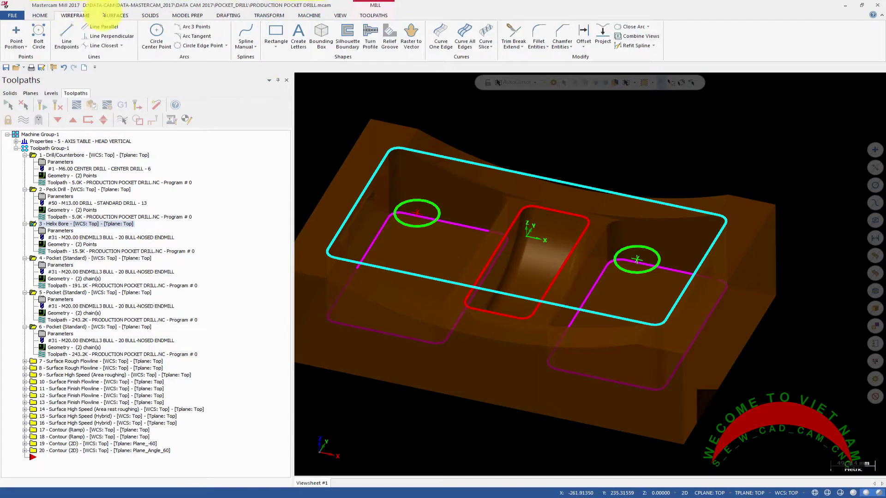
pyautogui.click(227, 16)
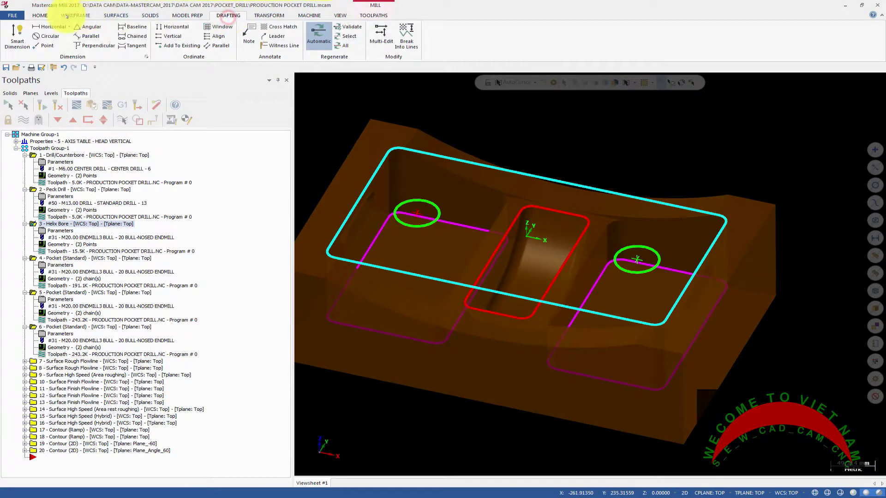
pyautogui.click(339, 15)
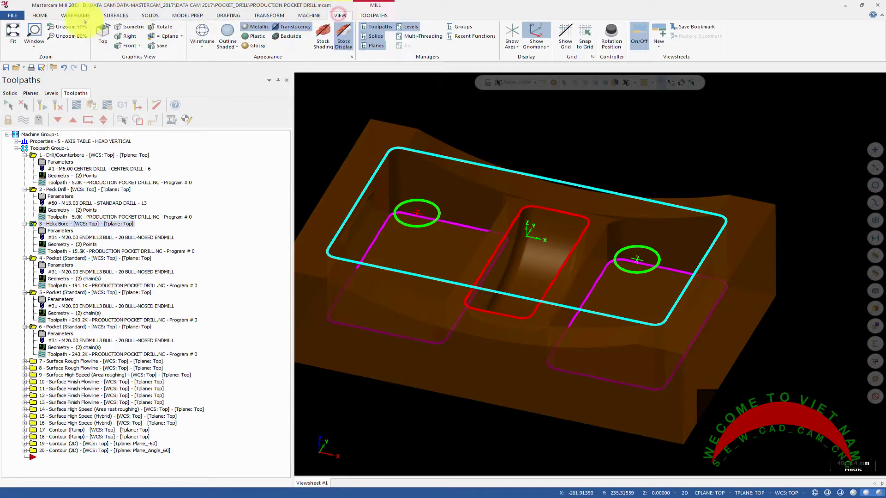
pyautogui.click(31, 16)
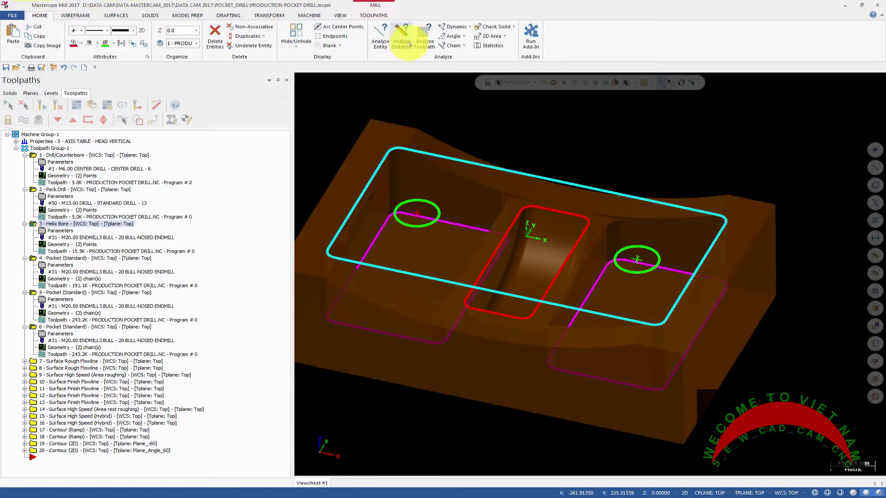
pyautogui.click(454, 27)
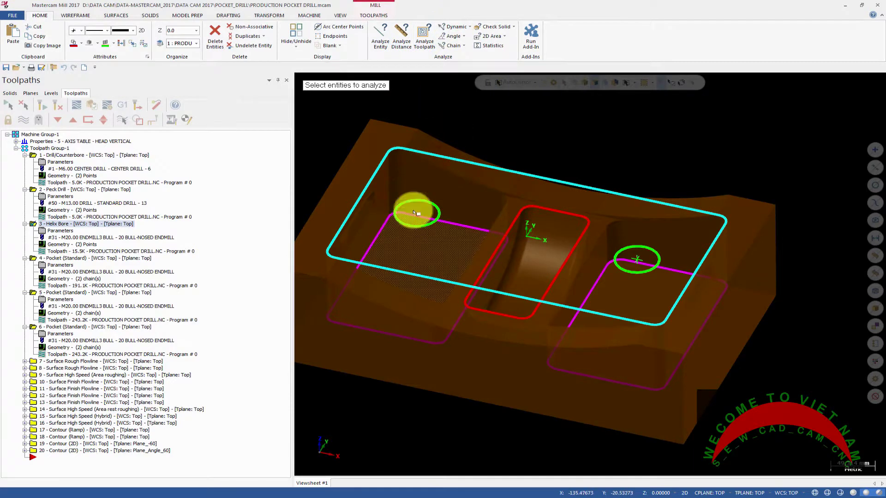
pyautogui.rightClick(521, 121)
pyautogui.click(543, 169)
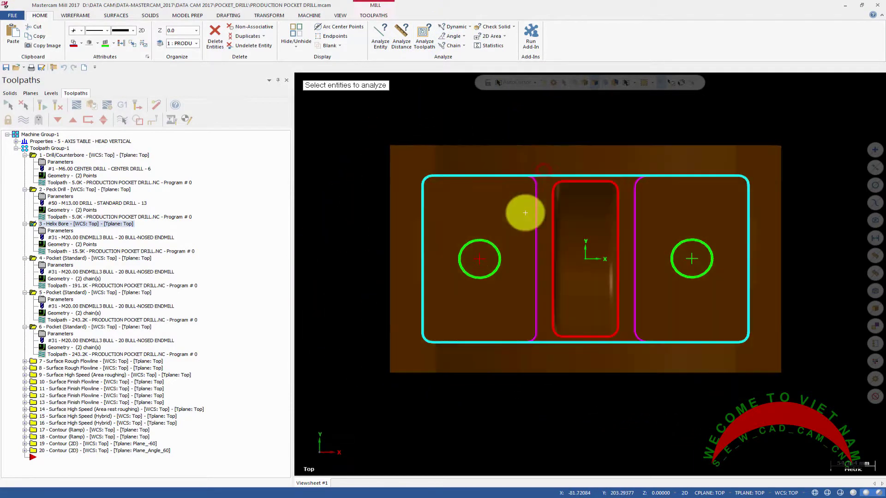
pyautogui.scroll(2, 506, 251)
pyautogui.click(498, 257)
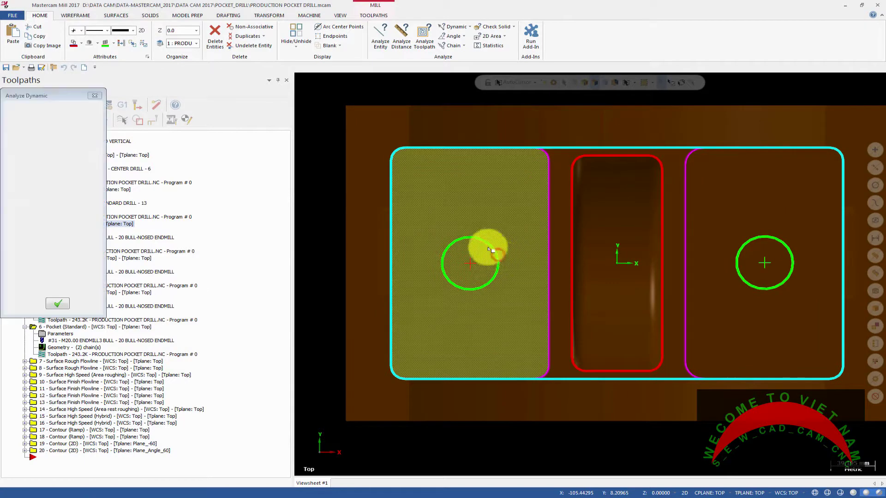
pyautogui.press('Escape')
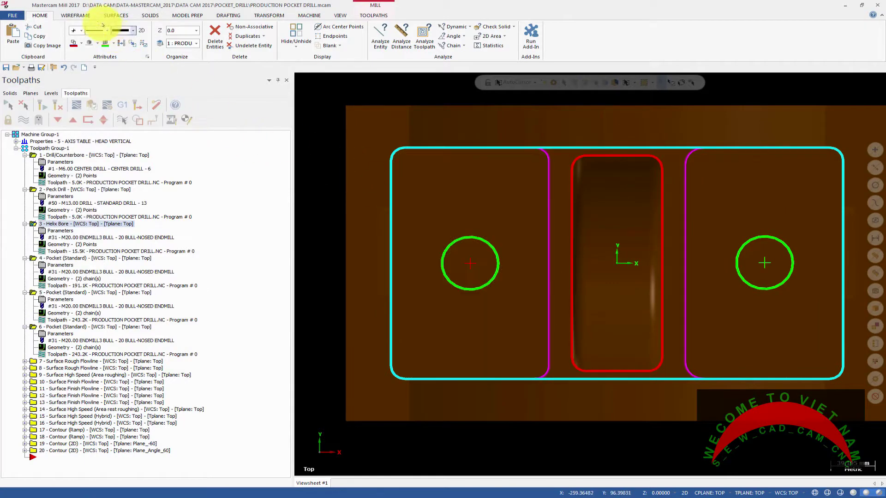
# Measure the left hole circle's diameter with a temporary circular dimension and discard the dimension.
pyautogui.click(226, 15)
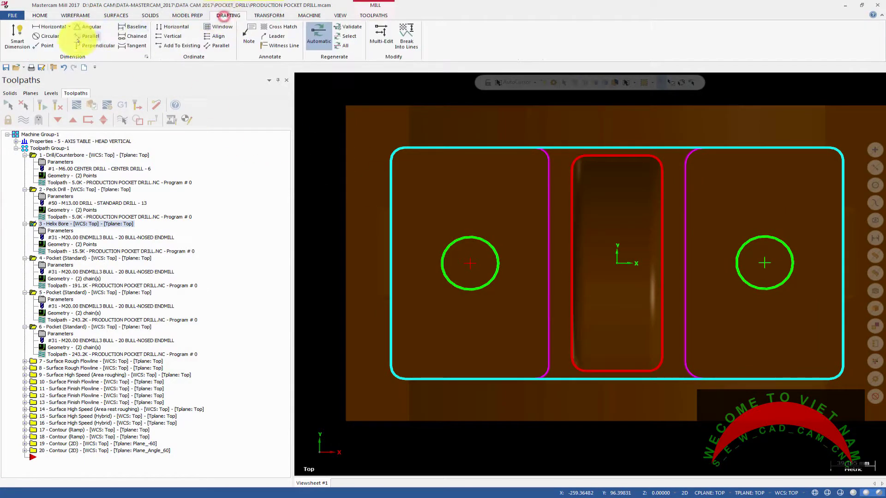
pyautogui.click(46, 35)
pyautogui.click(480, 238)
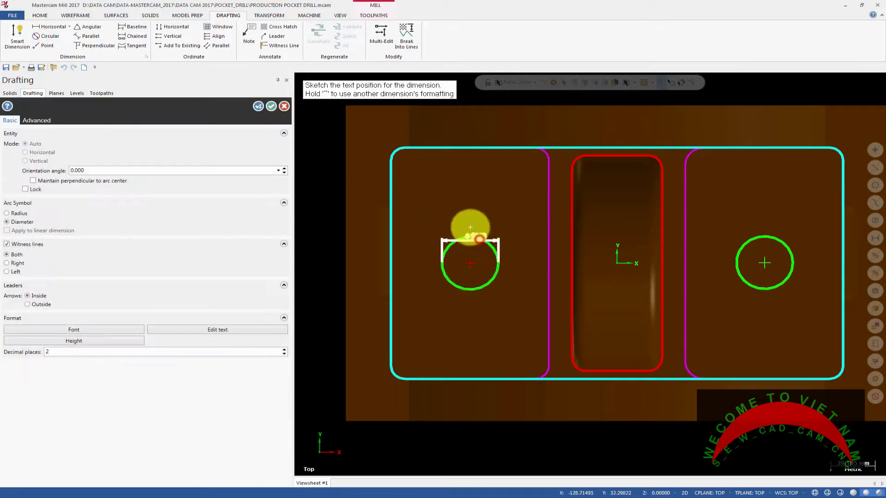
pyautogui.scroll(3, 469, 226)
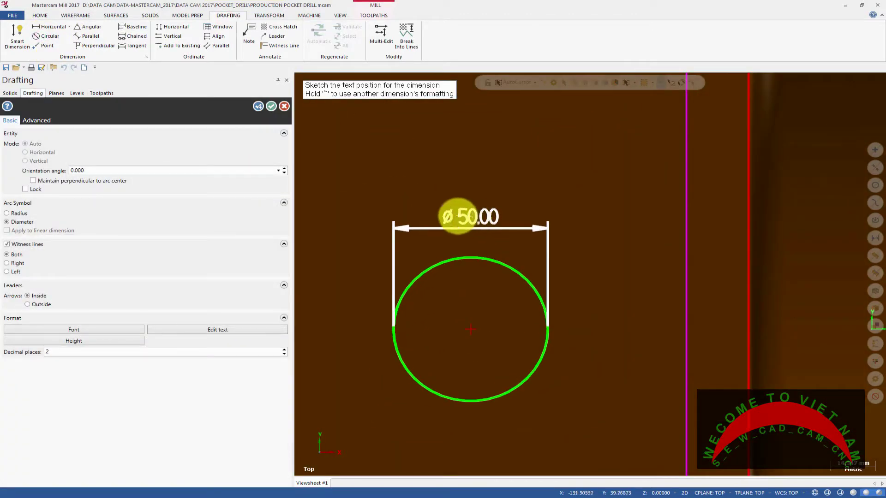
pyautogui.scroll(-2, 438, 215)
pyautogui.scroll(-3, 423, 215)
pyautogui.press('Escape')
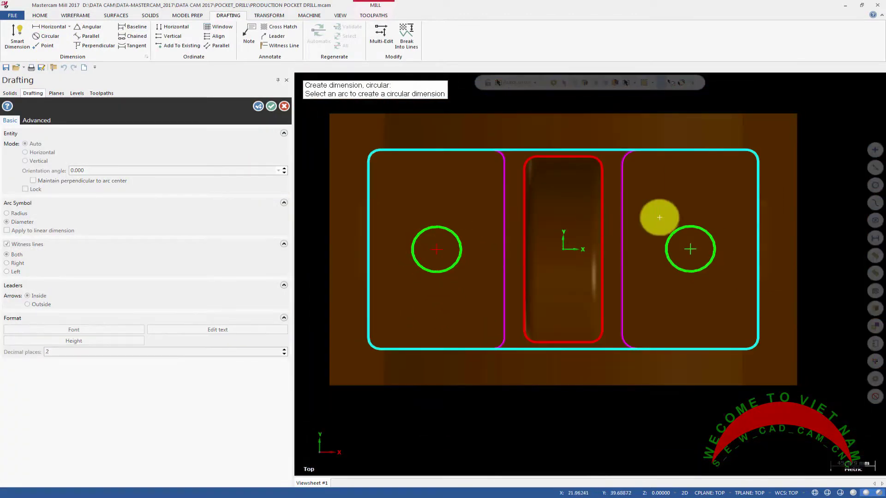
# Measure the right hole circle's diameter with a circular dimension without placing it.
pyautogui.click(684, 228)
pyautogui.scroll(2, 685, 203)
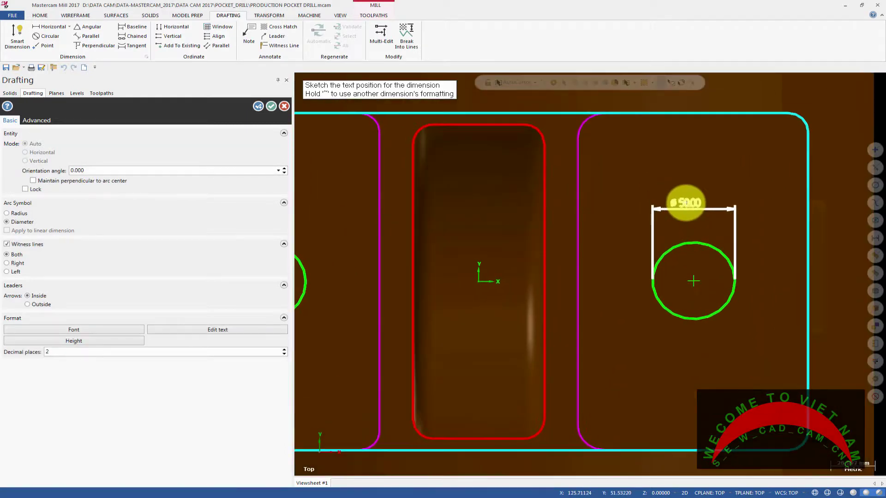
pyautogui.scroll(-1, 685, 203)
pyautogui.press('Escape')
pyautogui.scroll(-1, 685, 203)
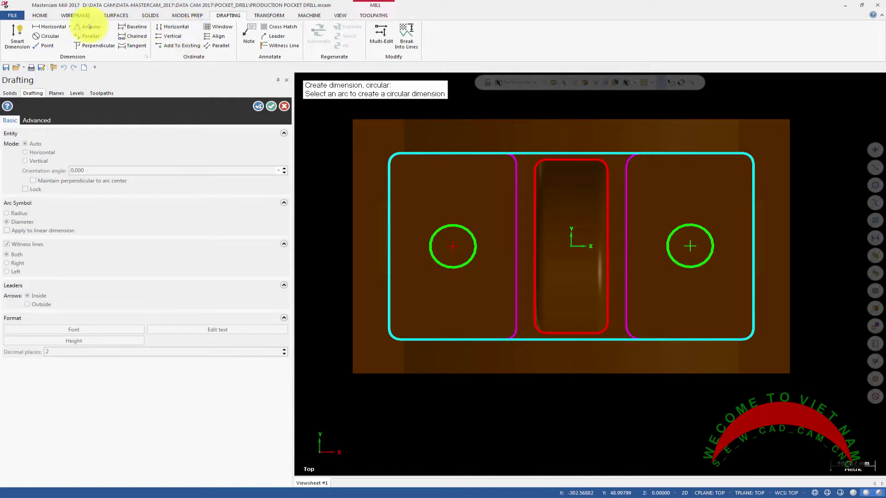
# Measure the straight left edge of the cyan pocket boundary with a linear dimension and cancel it.
pyautogui.click(111, 94)
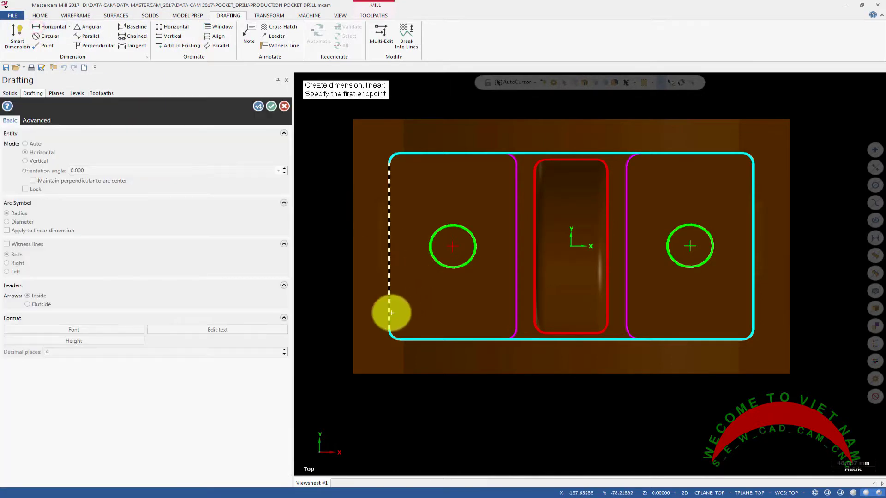
pyautogui.click(389, 318)
pyautogui.scroll(2, 508, 300)
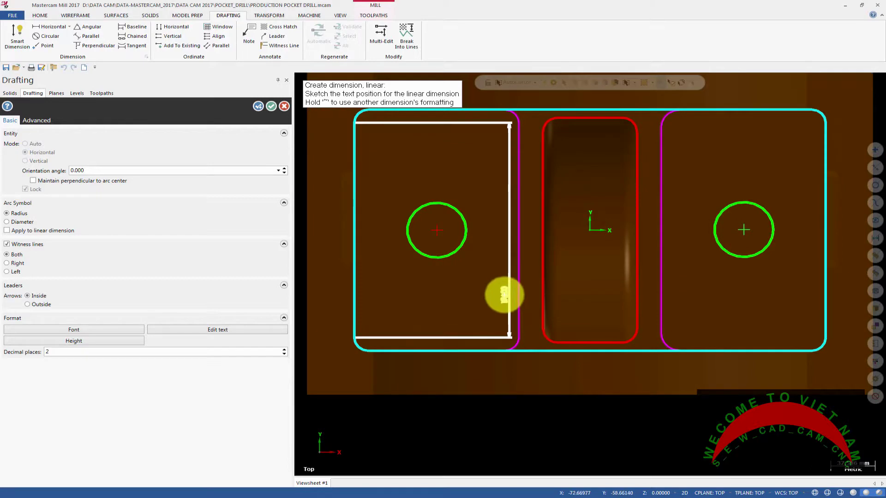
pyautogui.scroll(3, 507, 291)
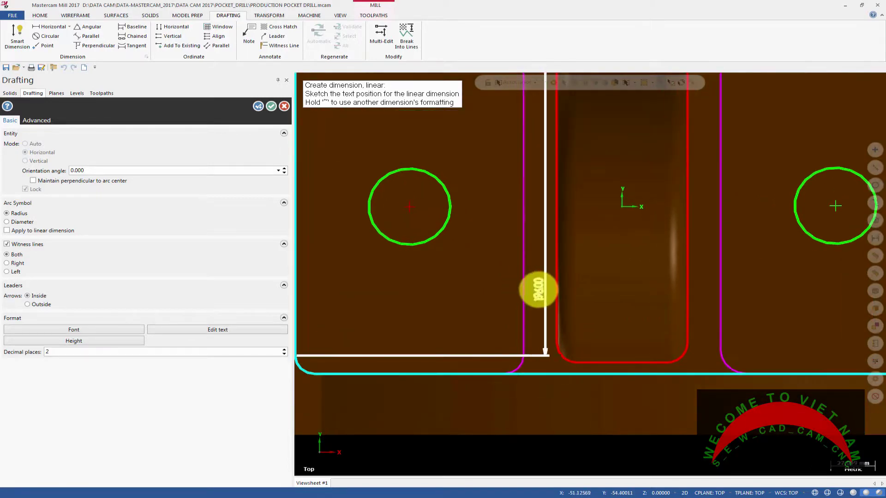
pyautogui.scroll(-3, 539, 290)
pyautogui.press('Escape')
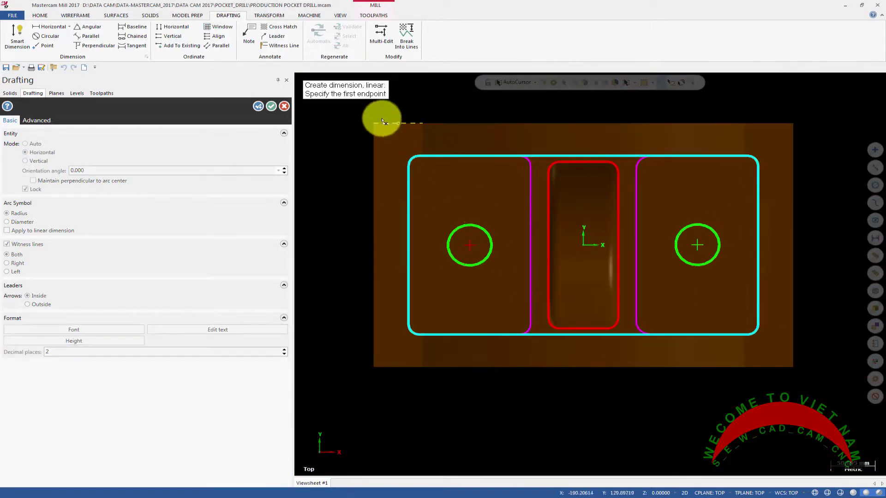
pyautogui.press('Escape')
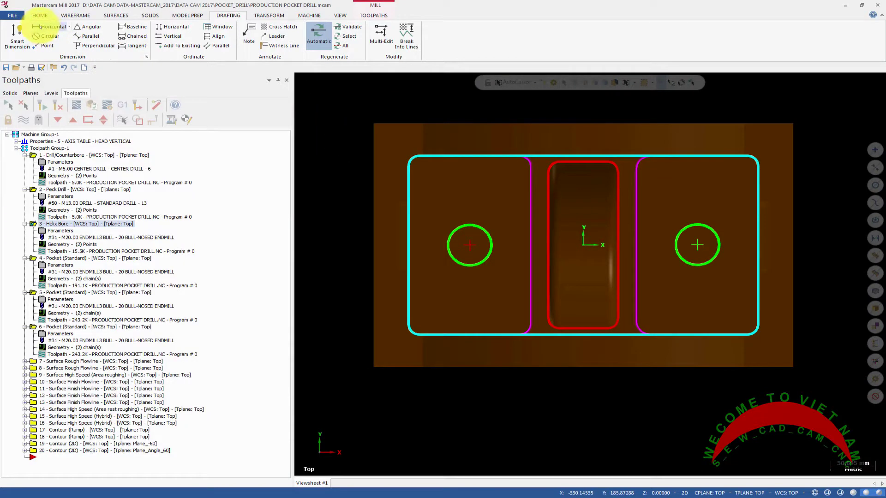
# Measure the cyan boundary's width between its upper and lower edges with a horizontal-type dimension, discard it and close Drafting.
pyautogui.click(40, 26)
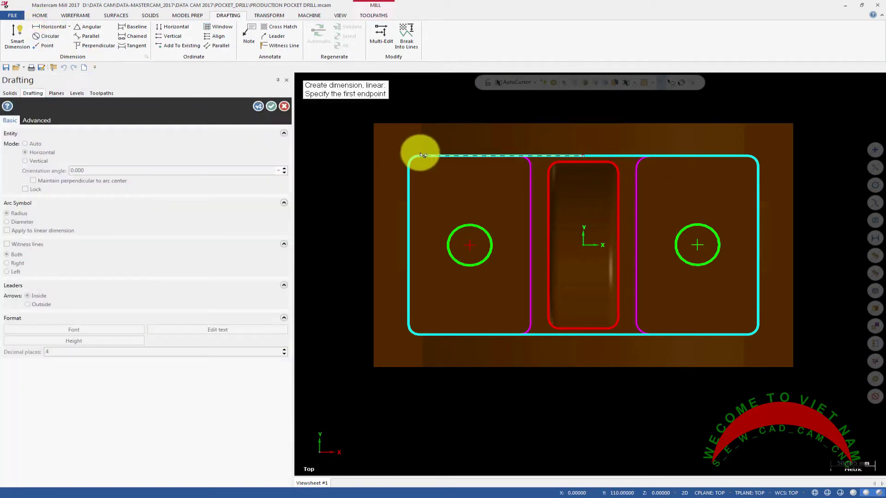
pyautogui.scroll(2, 452, 152)
pyautogui.moveTo(455, 164); pyautogui.dragTo(430, 146, button='middle')
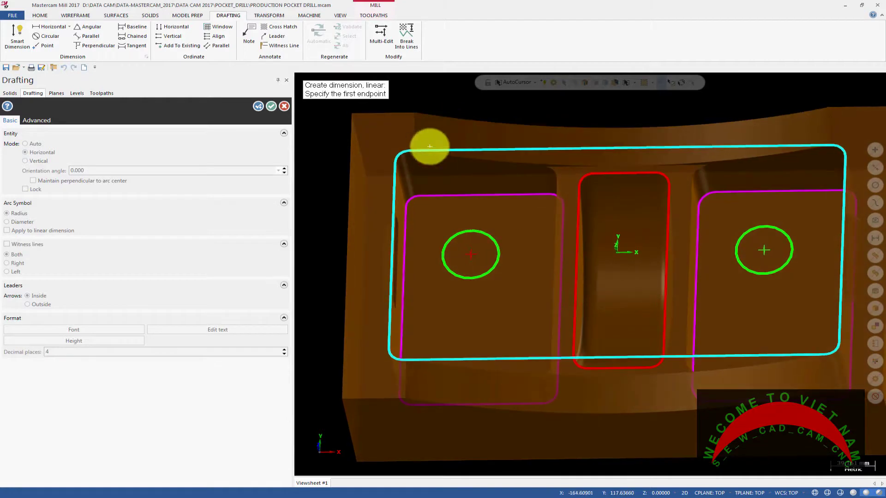
pyautogui.click(411, 151)
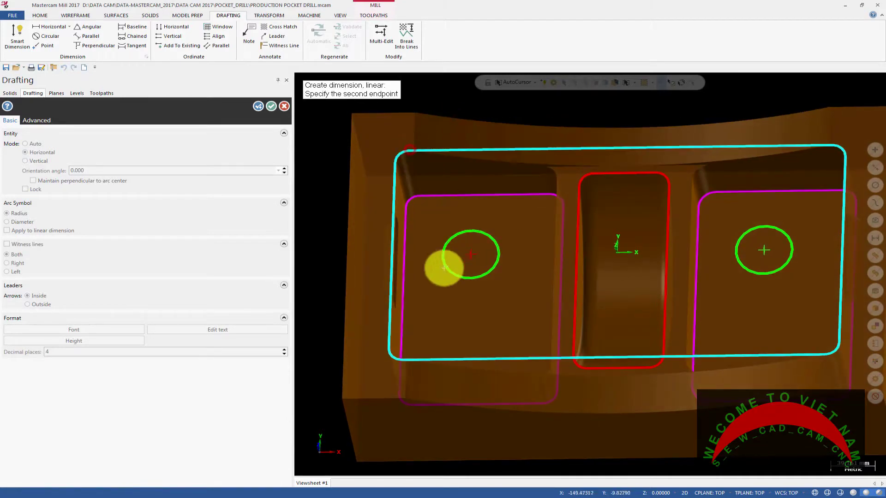
pyautogui.click(401, 360)
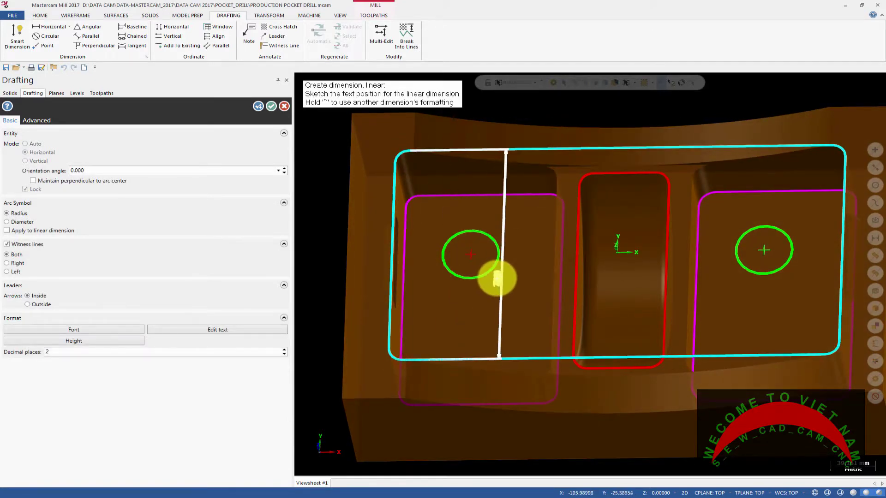
pyautogui.scroll(5, 494, 277)
pyautogui.scroll(-8, 530, 277)
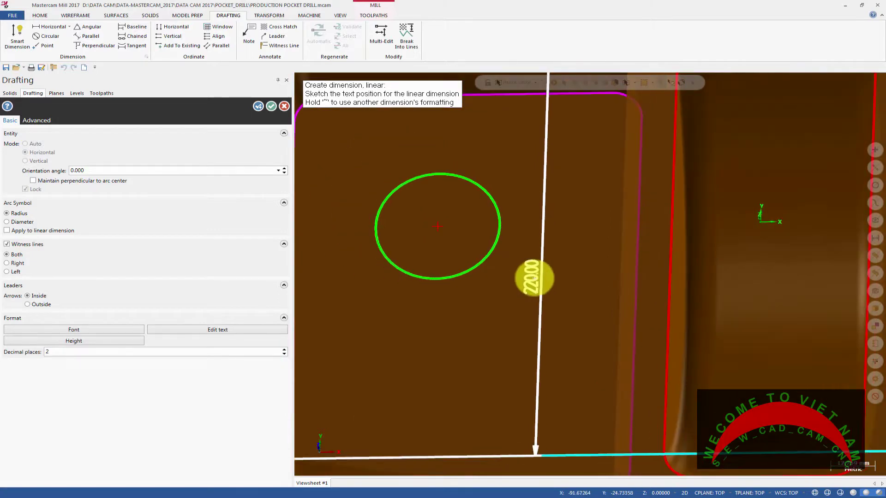
pyautogui.press('Escape')
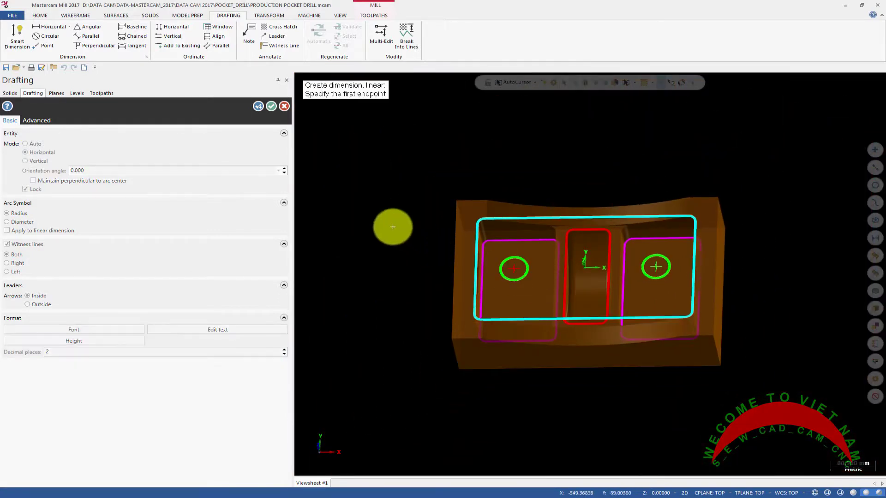
pyautogui.scroll(1, 341, 208)
pyautogui.click(284, 106)
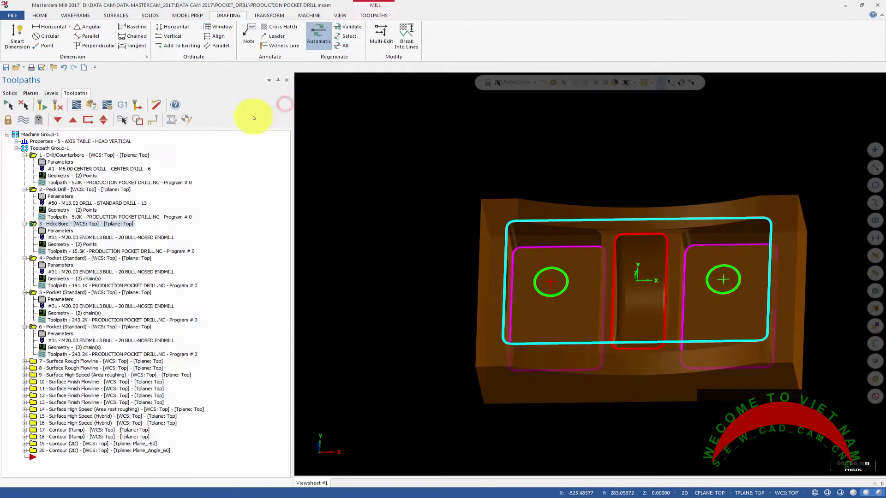
# Check the part in the Front view and return to the Top view with the Helix Bore toolpath displayed.
pyautogui.scroll(-4, 378, 233)
pyautogui.moveTo(394, 196); pyautogui.dragTo(368, 200, button='middle')
pyautogui.rightClick(370, 199)
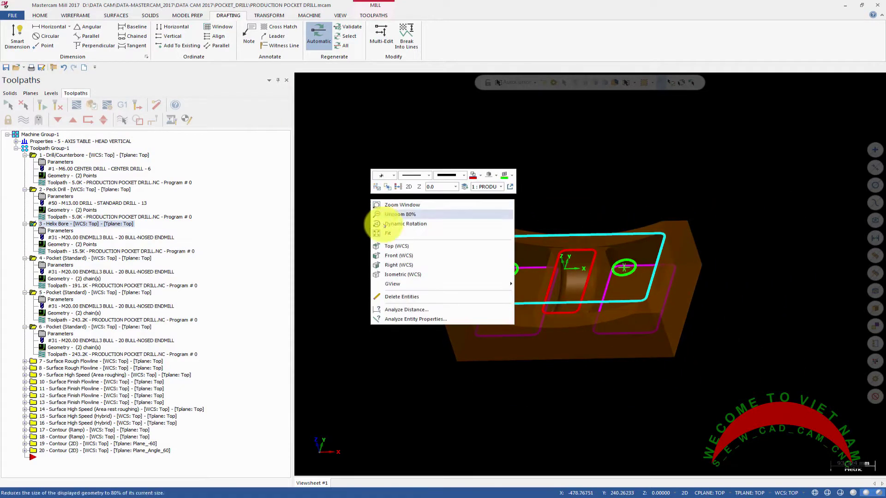
pyautogui.click(393, 252)
pyautogui.rightClick(430, 217)
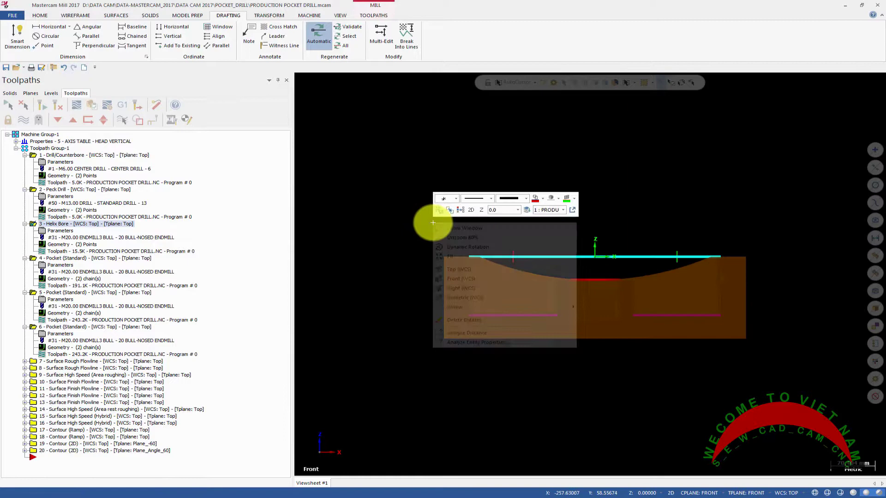
pyautogui.click(442, 264)
pyautogui.scroll(1, 459, 232)
pyautogui.scroll(-3, 368, 200)
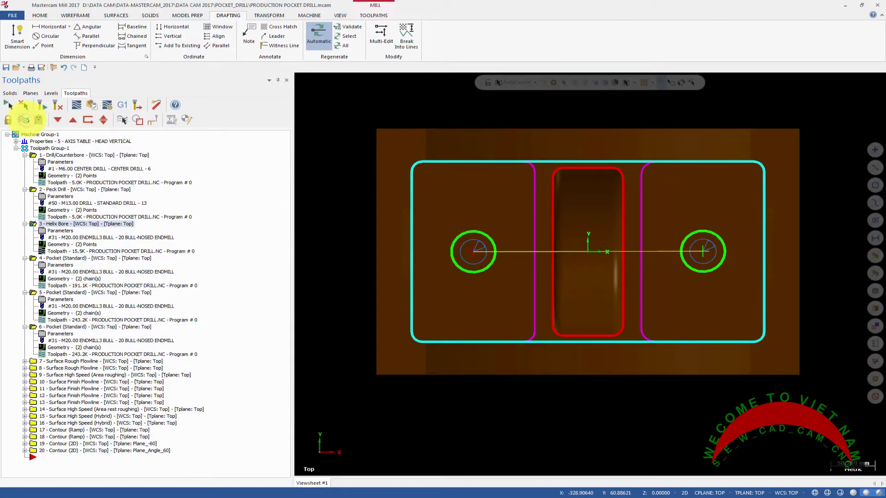
# Open the Helix Bore operation's parameters and review its toolpath type, tool and holder.
pyautogui.click(48, 230)
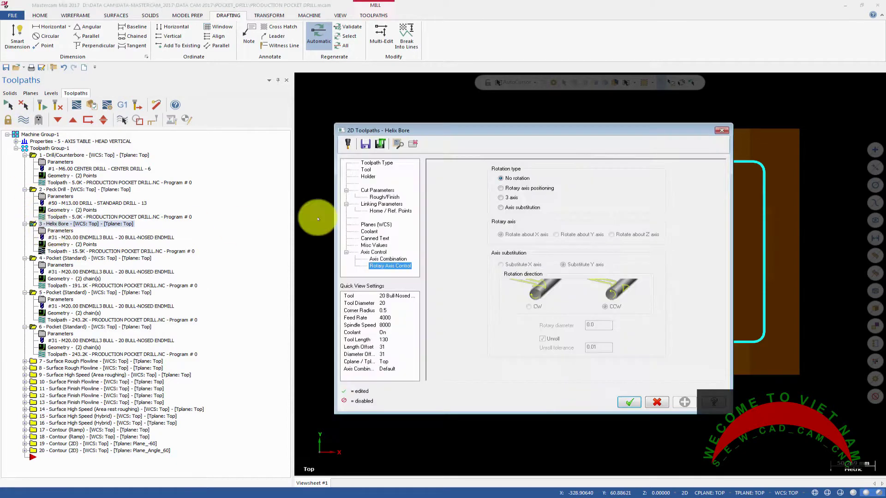
pyautogui.click(377, 164)
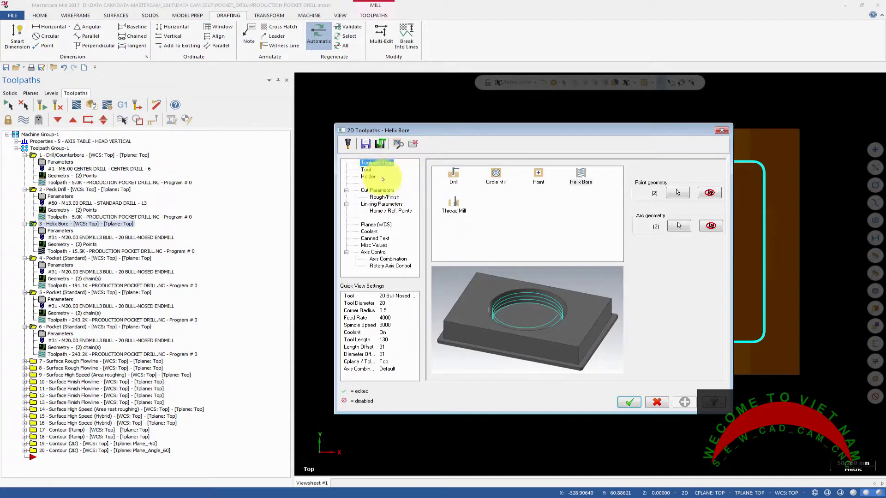
pyautogui.click(368, 170)
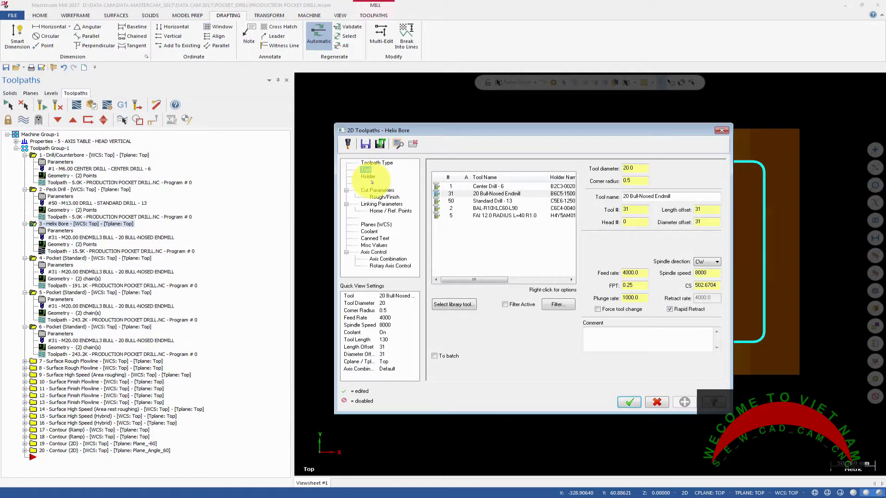
pyautogui.click(367, 177)
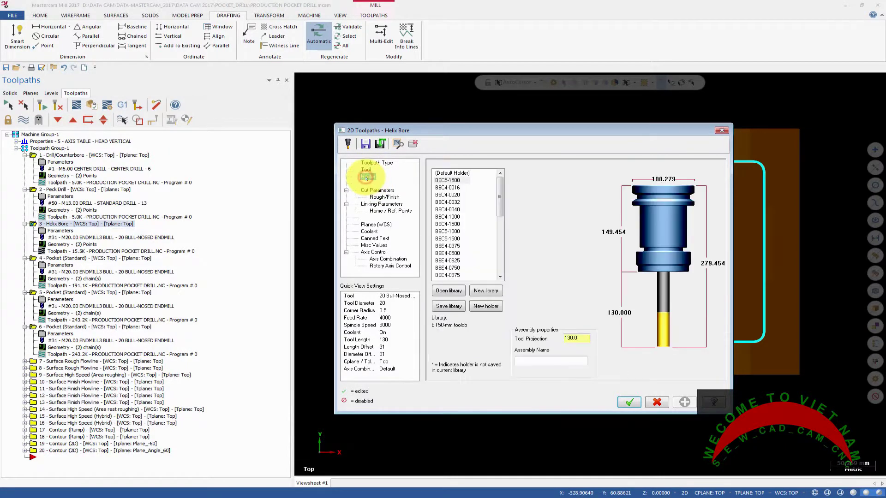
# Review the Helix Bore operation's cut parameters, rough/finish settings, linking parameters and home/reference points.
pyautogui.click(372, 190)
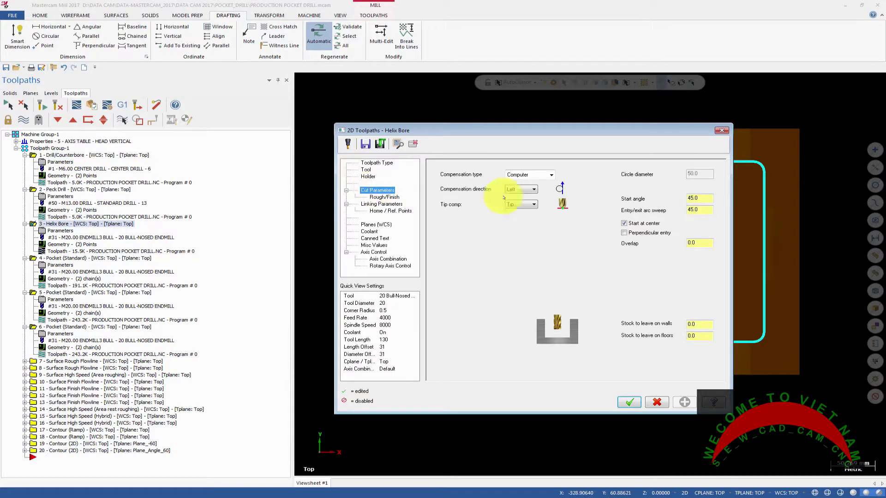
pyautogui.click(383, 196)
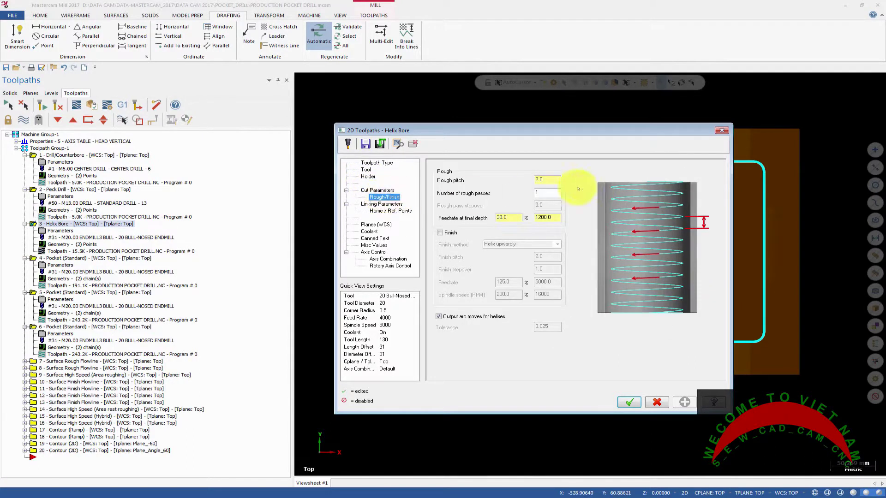
pyautogui.click(383, 204)
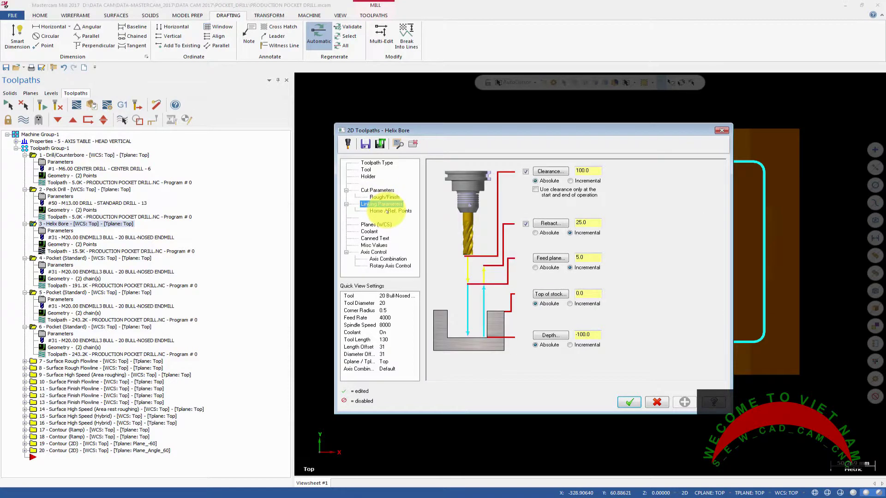
pyautogui.click(387, 211)
pyautogui.click(382, 204)
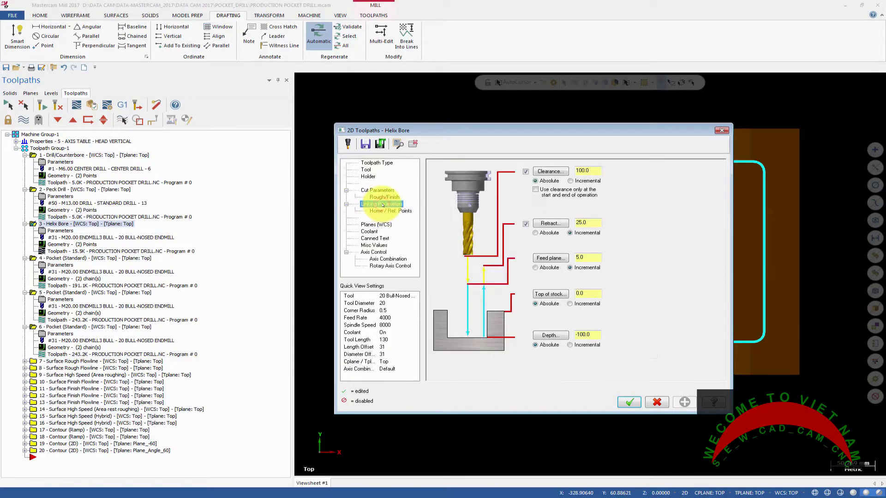
# Examine the 20 Bull-Nosed Endmill's geometry and properties, and close the tool definition and Helix Bore parameters without changes.
pyautogui.click(378, 190)
pyautogui.click(376, 162)
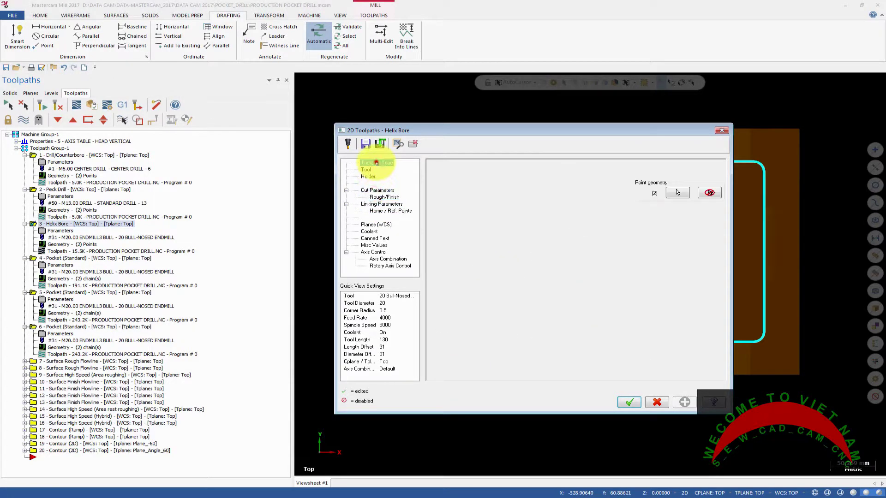
pyautogui.click(366, 169)
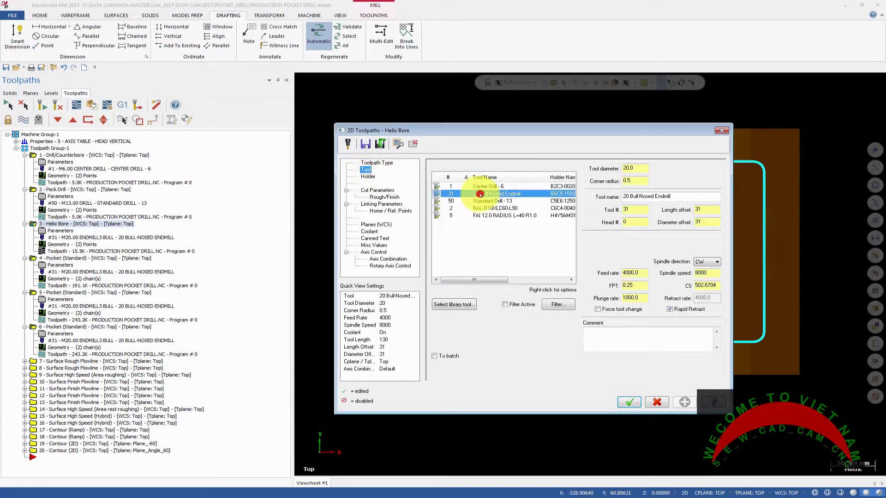
pyautogui.doubleClick(480, 194)
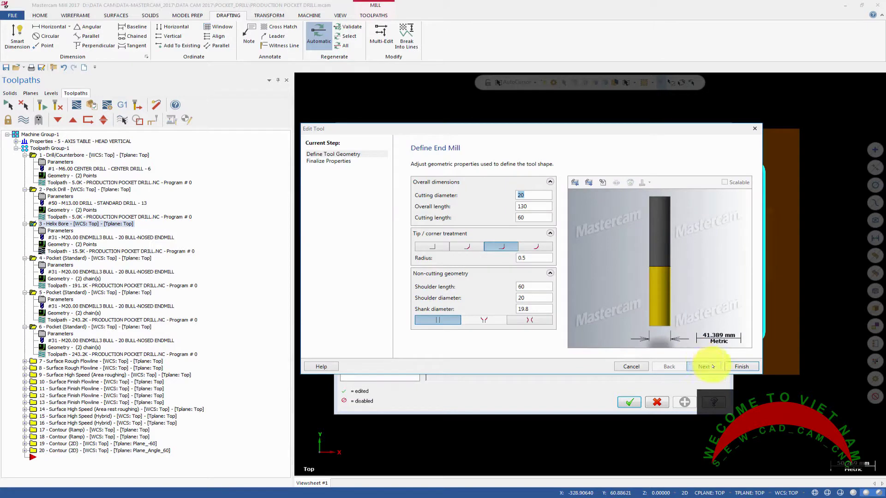
pyautogui.click(712, 366)
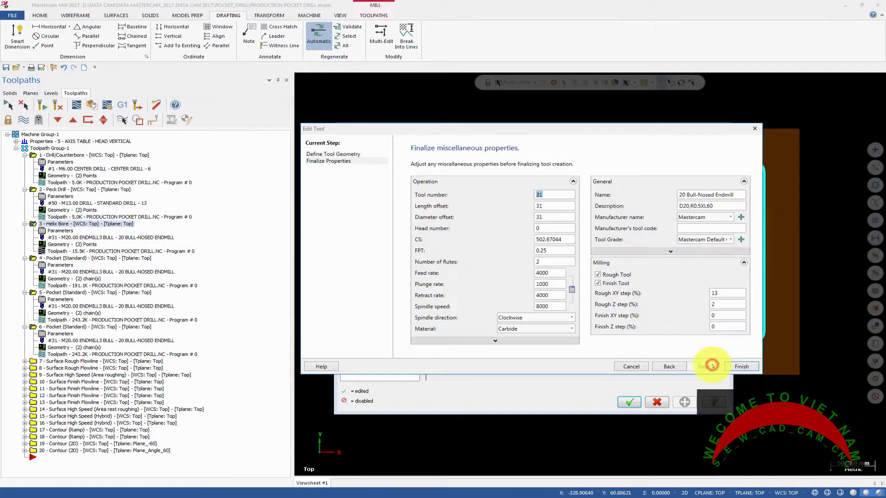
pyautogui.click(624, 365)
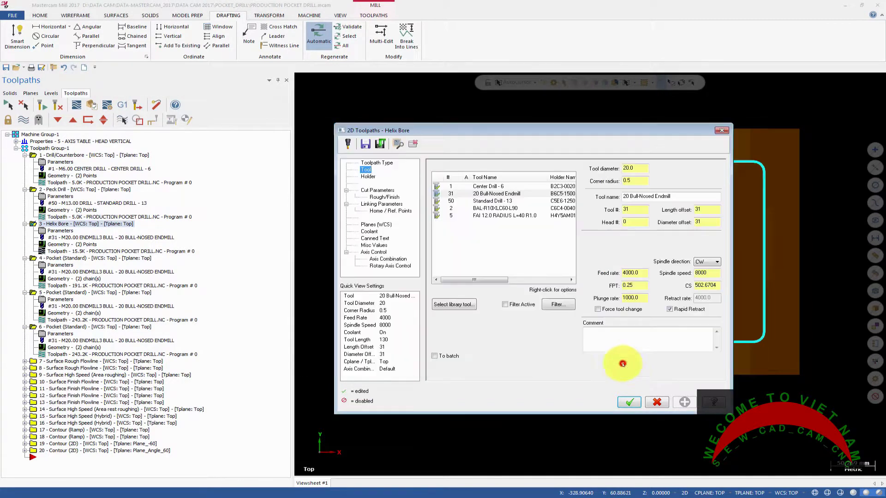
pyautogui.click(657, 403)
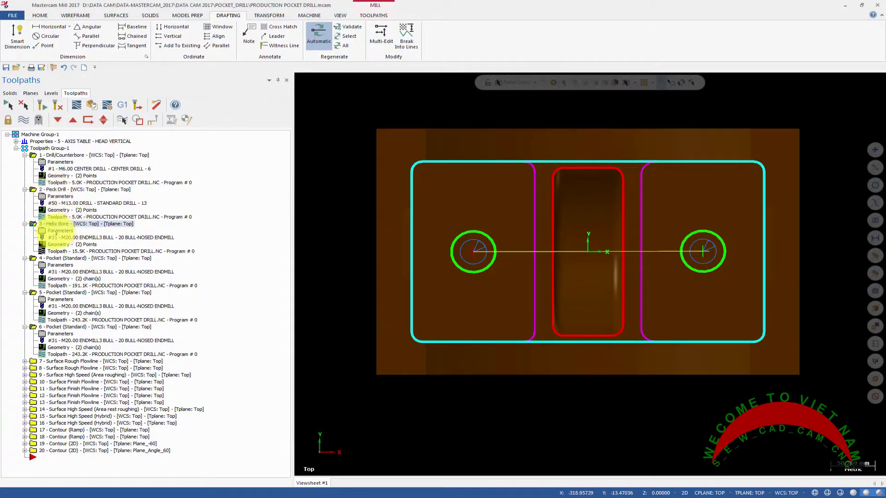
# Reopen the Helix Bore operation's parameters and review the holder, cut parameters, rough/finish settings and home/reference points.
pyautogui.click(49, 231)
pyautogui.click(368, 176)
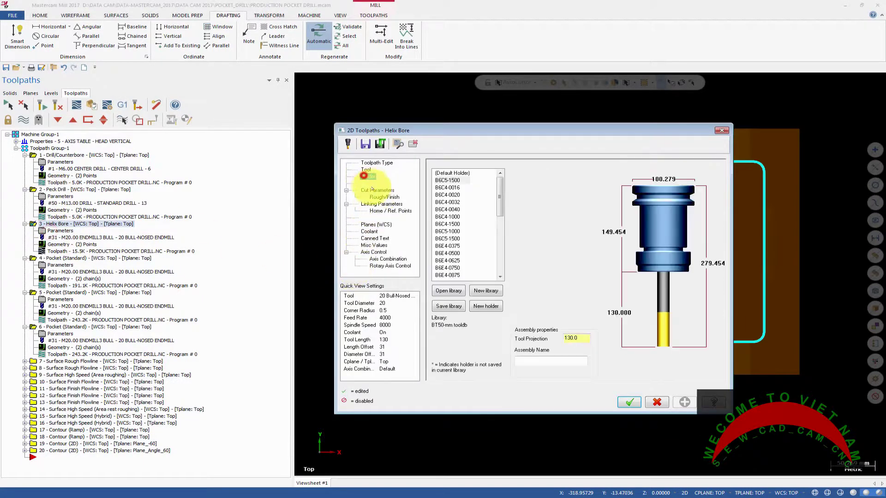
pyautogui.click(373, 191)
pyautogui.click(383, 197)
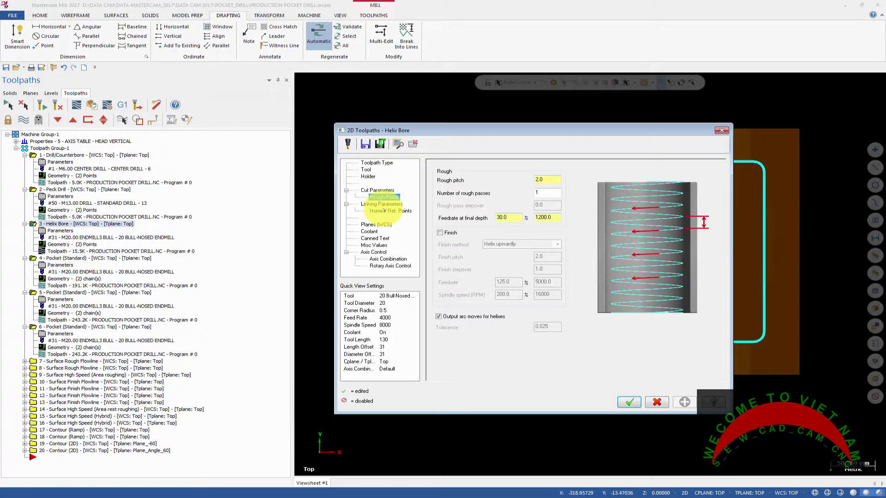
pyautogui.click(384, 210)
# Review the Helix Bore's planes, coolant, canned text, misc values and axis control, and close the parameters without changes.
pyautogui.click(376, 225)
pyautogui.click(372, 231)
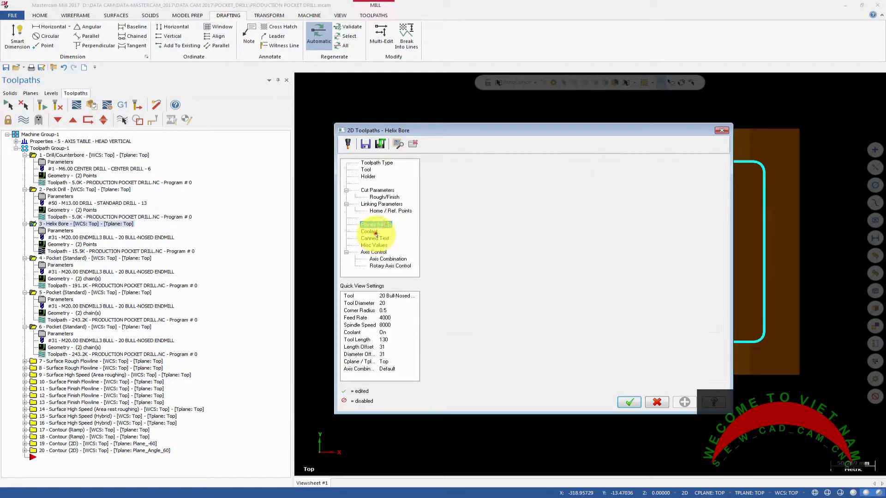
pyautogui.click(373, 238)
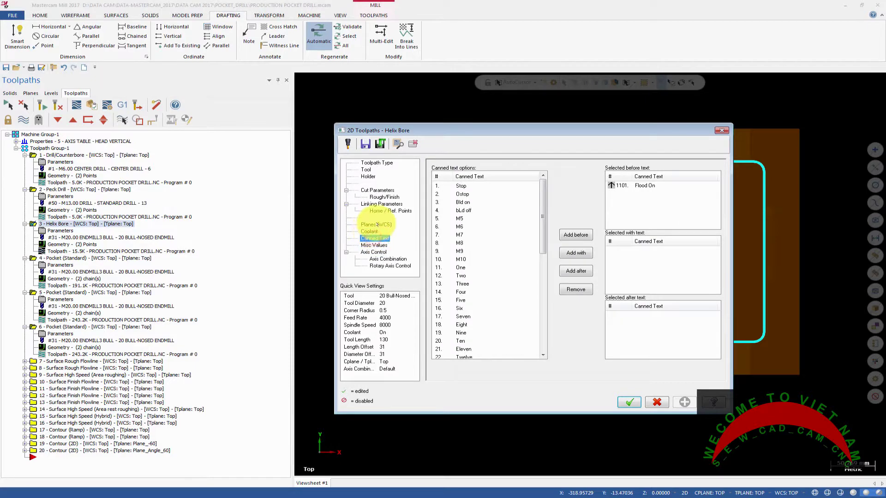
pyautogui.click(377, 224)
pyautogui.click(374, 239)
pyautogui.click(376, 245)
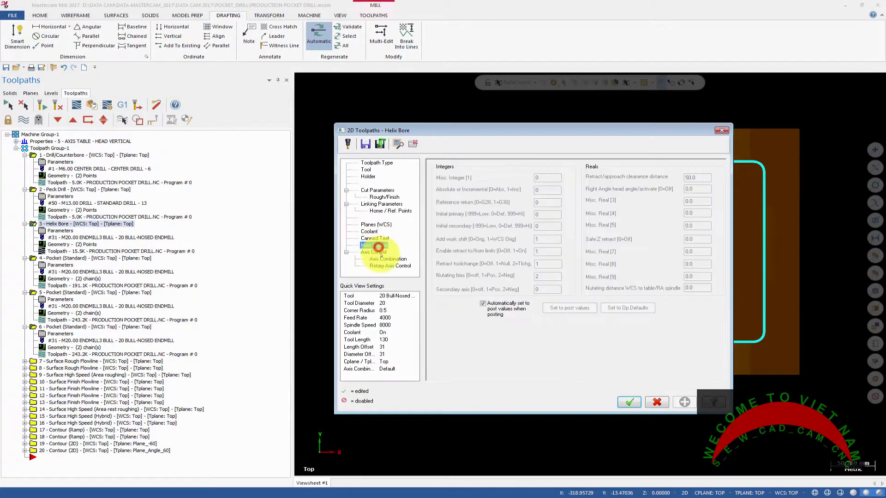
pyautogui.click(379, 252)
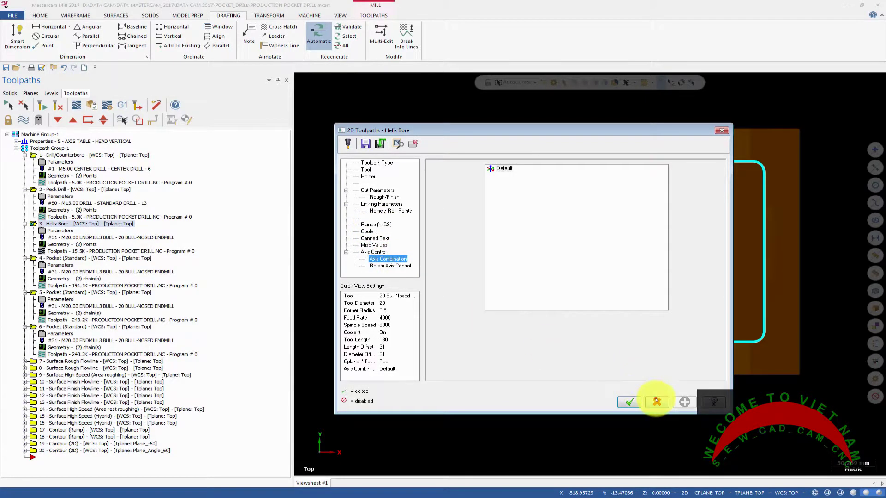
pyautogui.click(657, 402)
# Backplot the Helix Bore toolpath in a tilted 3D view with the tool and holder displayed.
pyautogui.scroll(2, 492, 283)
pyautogui.scroll(-2, 406, 222)
pyautogui.moveTo(405, 222); pyautogui.dragTo(400, 198, button='middle')
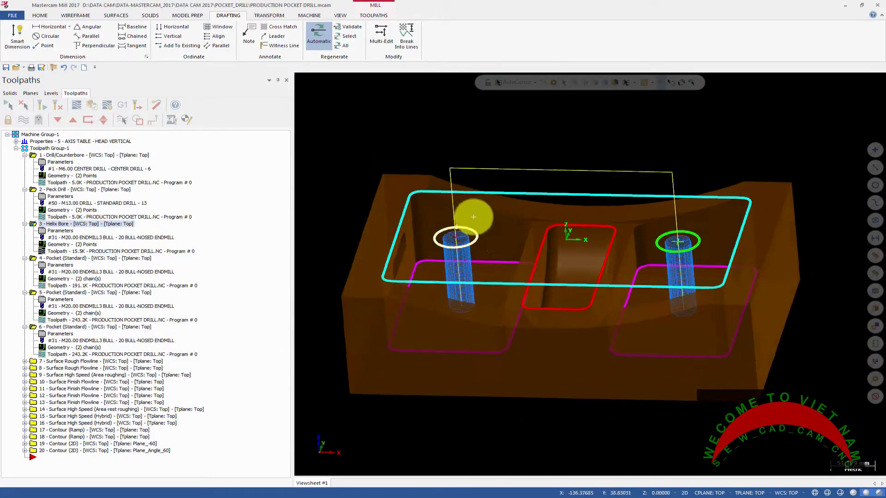
pyautogui.moveTo(473, 217); pyautogui.dragTo(429, 208, button='middle')
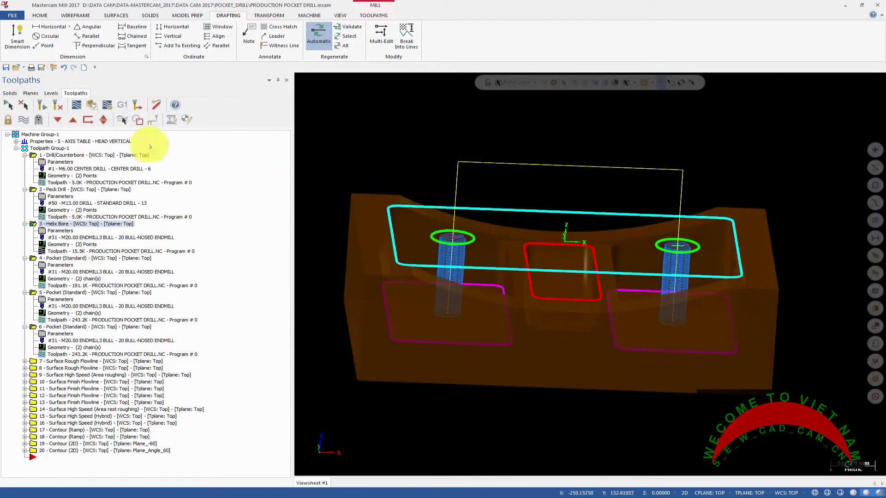
pyautogui.click(76, 106)
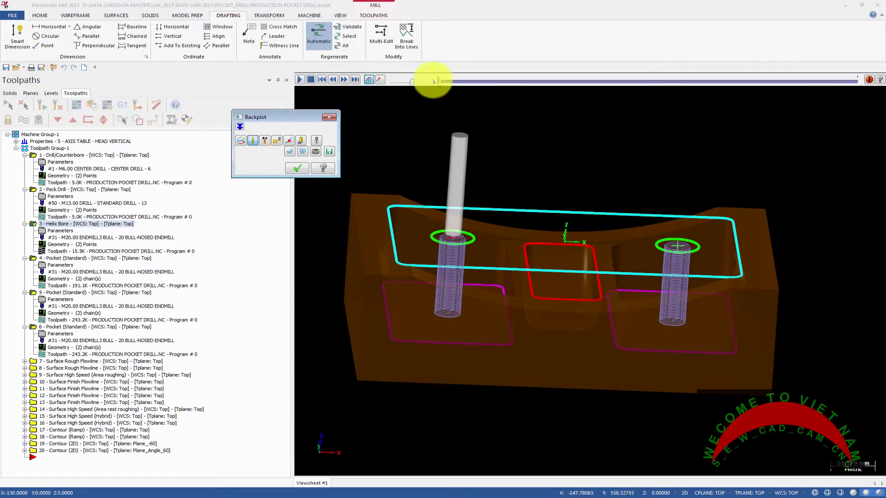
pyautogui.click(438, 83)
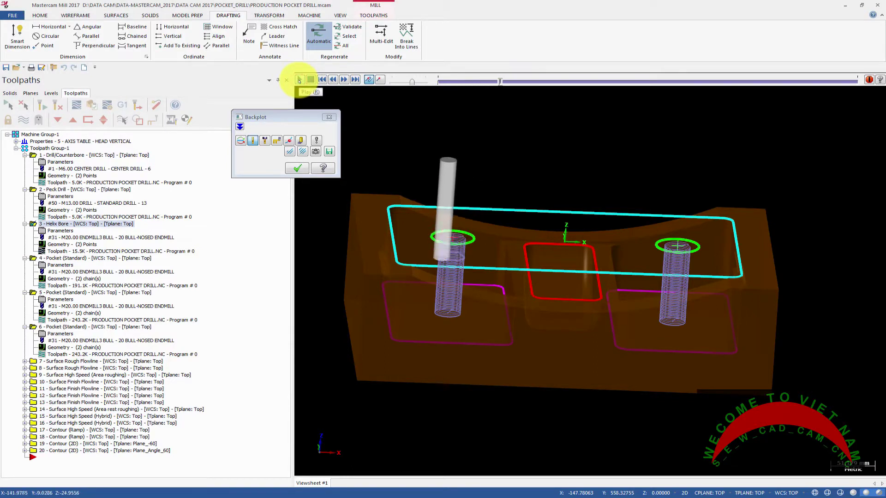
pyautogui.click(266, 140)
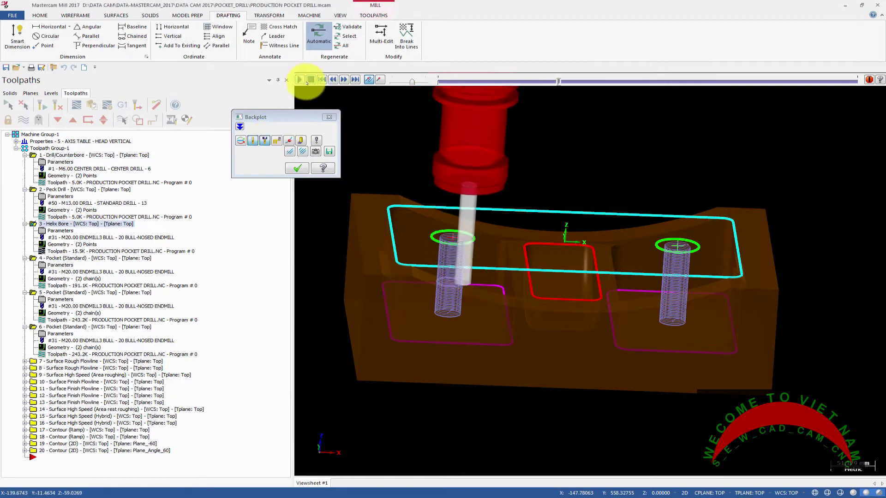
# Examine the backplotted tool and holder motion at the second hole, close the backplot and hide the Helix Bore toolpath.
pyautogui.moveTo(415, 171)
pyautogui.mouseDown(button='middle')
pyautogui.moveTo(421, 197)
pyautogui.moveTo(508, 237)
pyautogui.moveTo(469, 241)
pyautogui.mouseUp(button='middle')
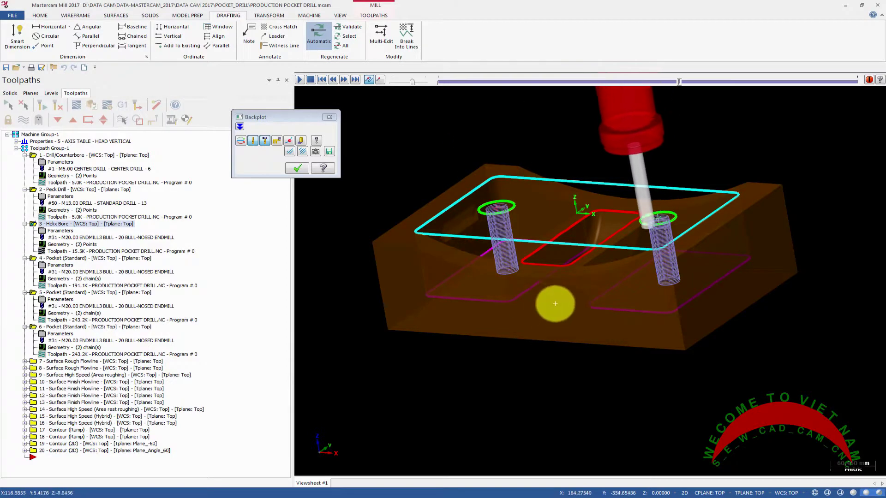
pyautogui.moveTo(554, 303); pyautogui.dragTo(594, 298, button='middle')
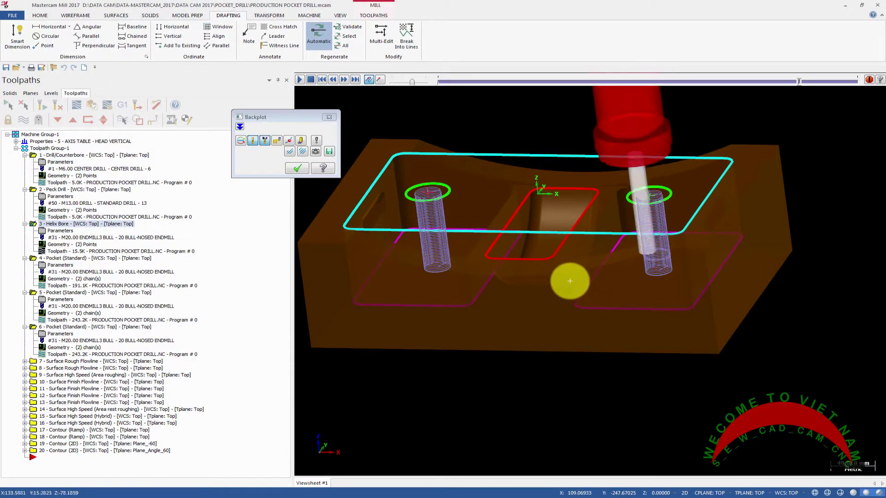
pyautogui.scroll(2, 703, 249)
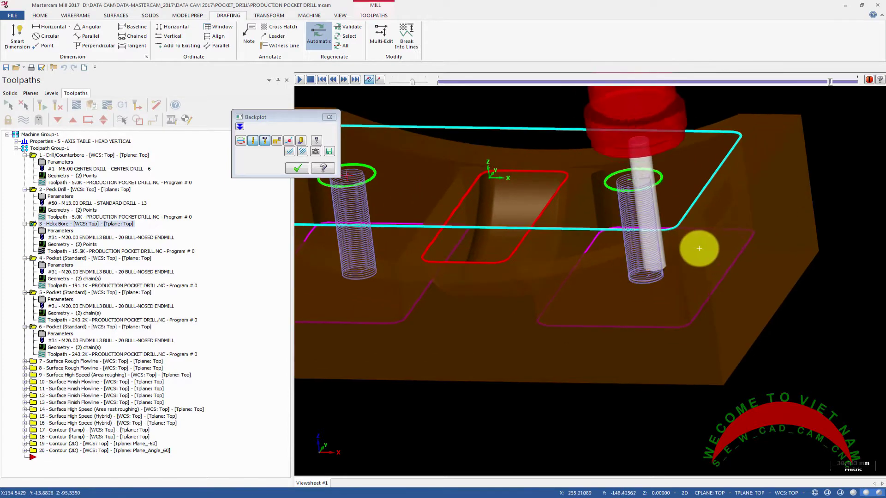
pyautogui.scroll(-3, 654, 256)
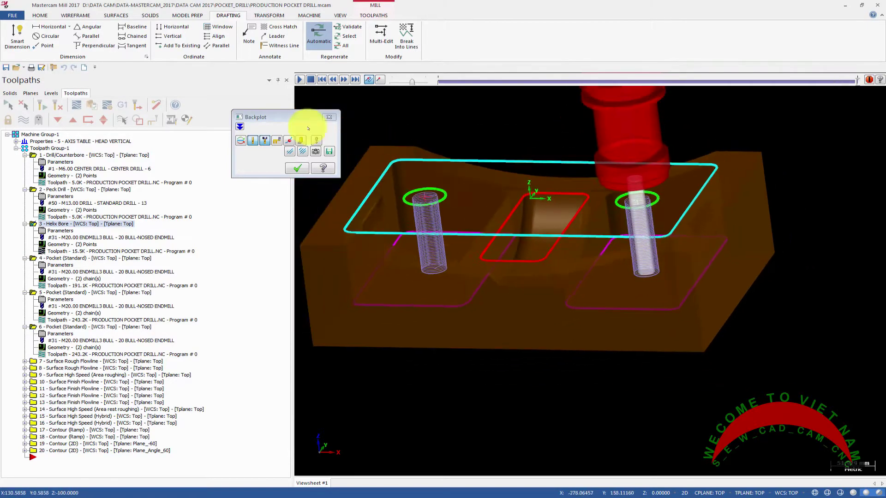
pyautogui.click(329, 116)
pyautogui.click(23, 120)
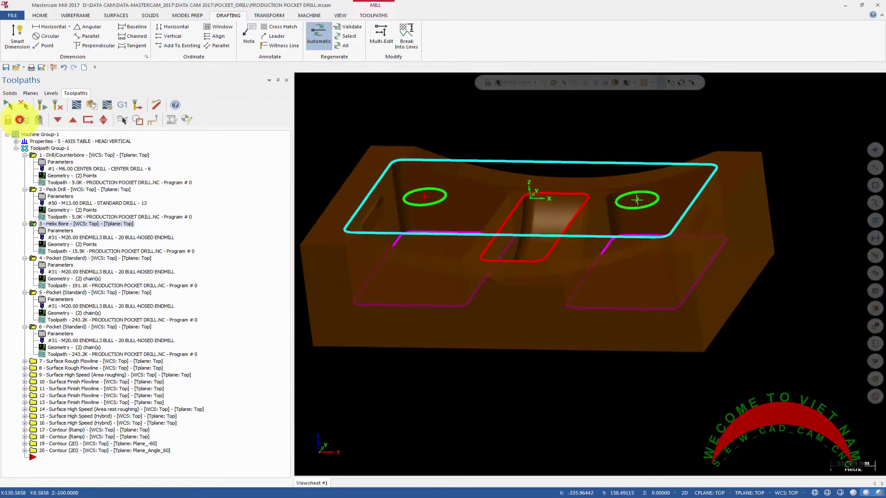
# Briefly display the toolpath of operation 4, Pocket (Standard), and hide it again.
pyautogui.click(53, 258)
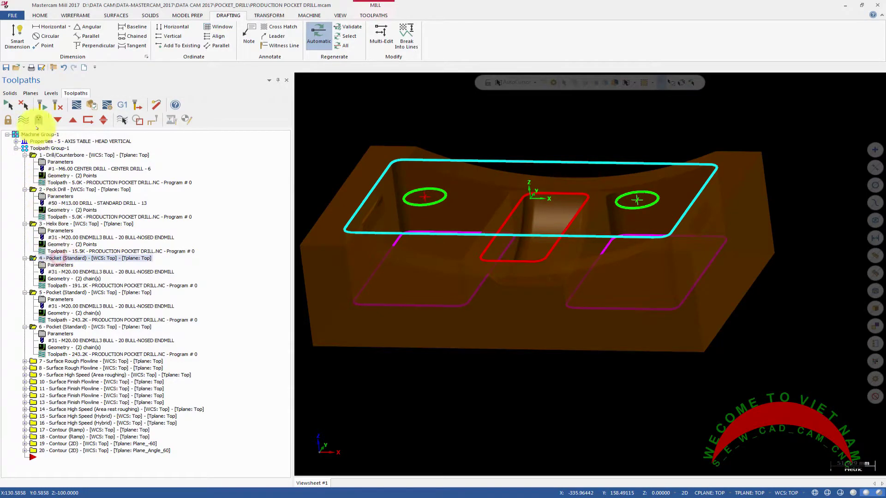
pyautogui.click(26, 120)
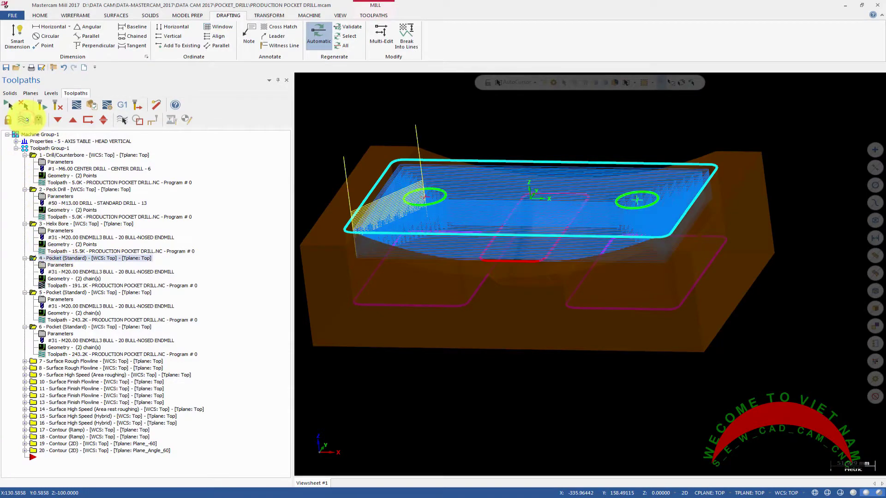
pyautogui.click(25, 119)
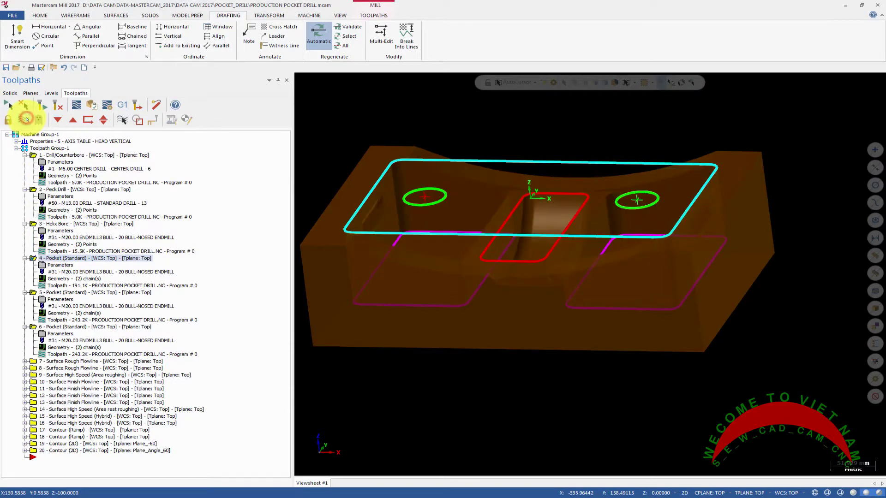
# Inspect Chain Point 2 and Chain 4 in the geometry of pocket operation 5 and close the chain list without changes.
pyautogui.click(57, 313)
pyautogui.scroll(2, 363, 224)
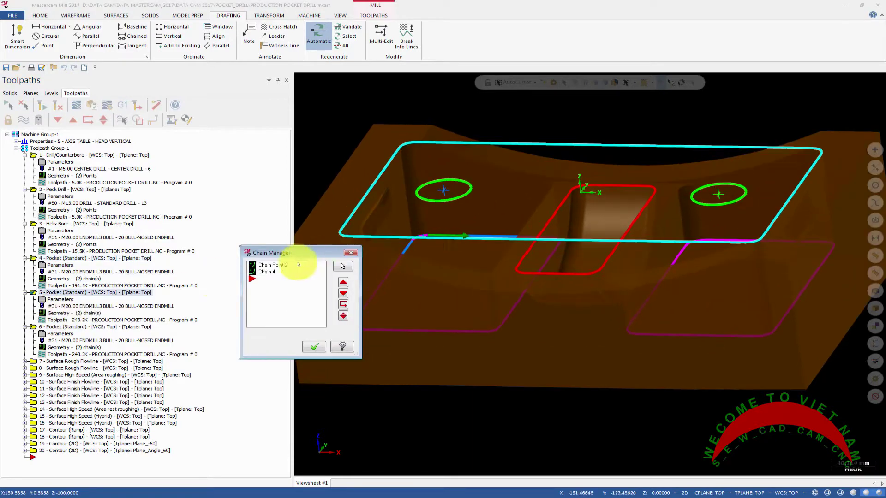
pyautogui.click(276, 265)
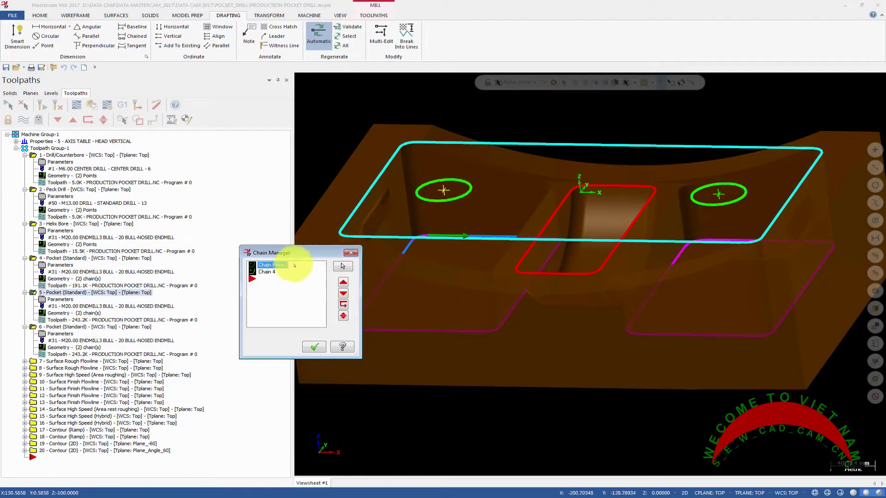
pyautogui.click(266, 272)
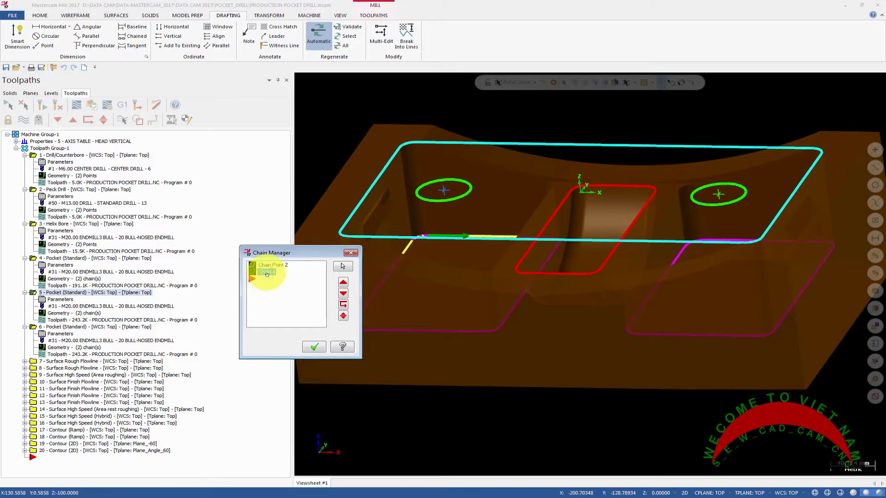
pyautogui.scroll(2, 513, 247)
pyautogui.scroll(-1, 536, 251)
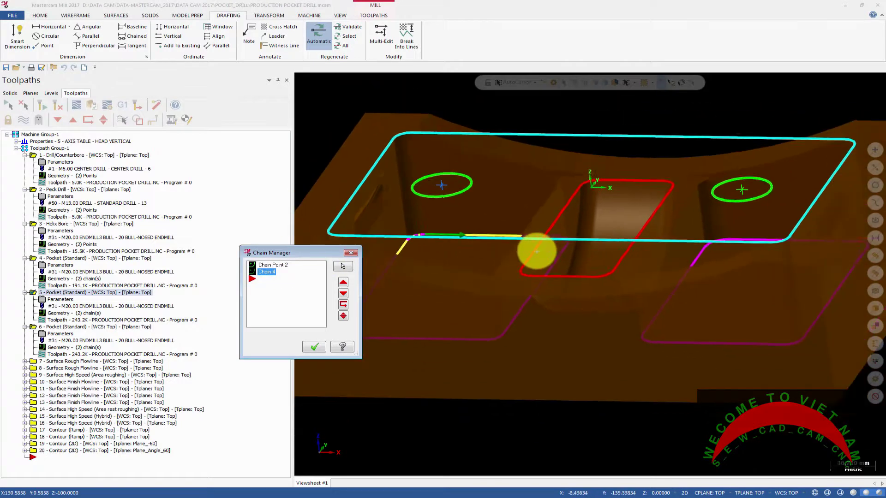
pyautogui.moveTo(536, 251); pyautogui.dragTo(539, 286, button='middle')
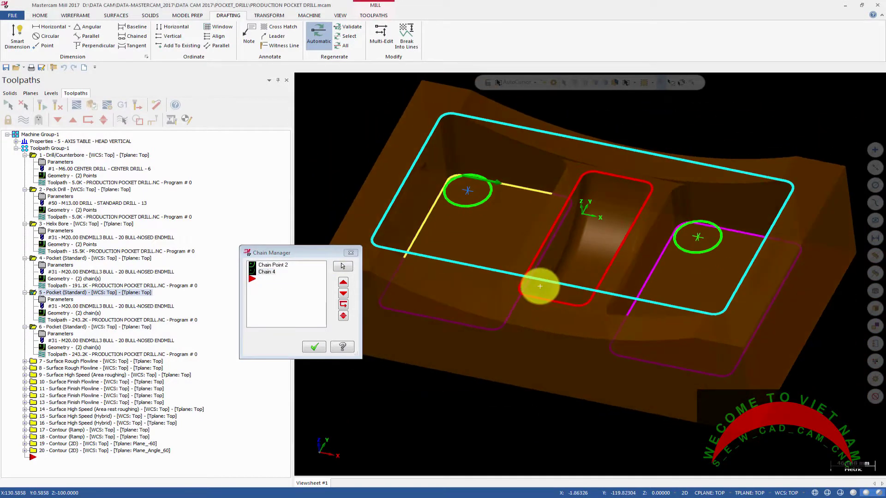
pyautogui.click(350, 252)
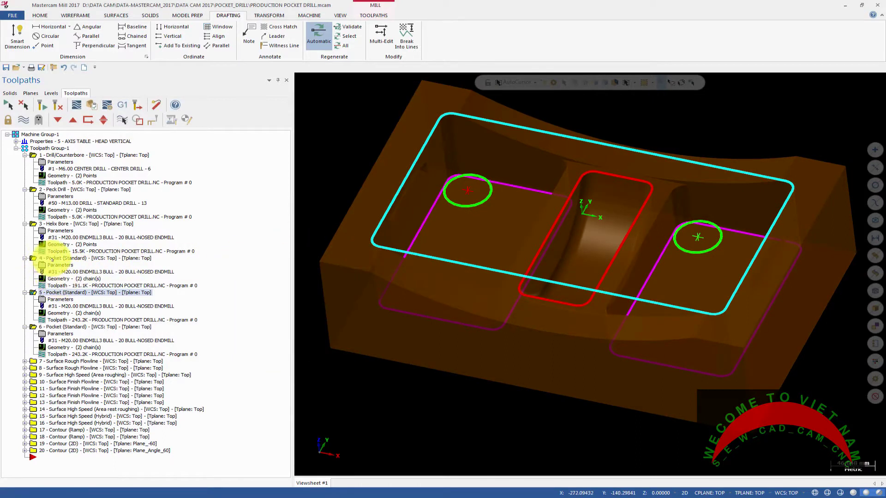
# Examine operation 4's pocket toolpath over the whole cavity from the tilted view, leaving it hidden.
pyautogui.click(51, 258)
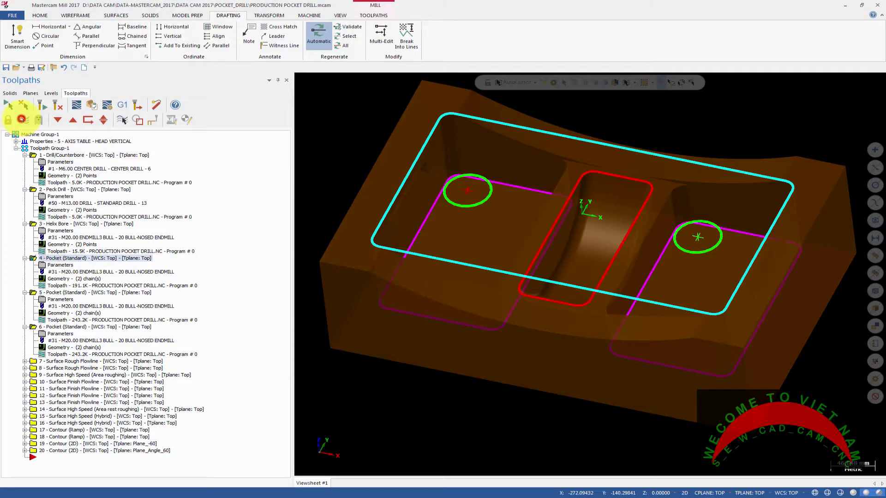
pyautogui.click(24, 119)
pyautogui.click(24, 120)
pyautogui.click(23, 120)
pyautogui.scroll(2, 430, 187)
pyautogui.scroll(-4, 430, 186)
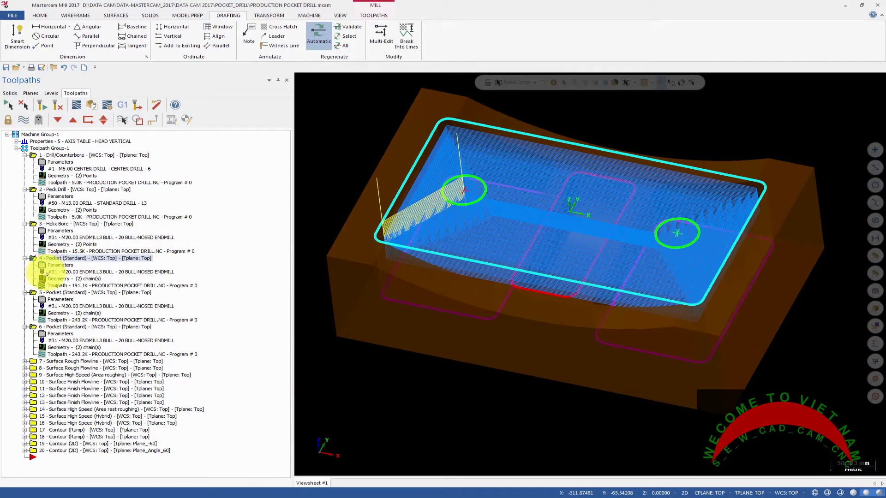
pyautogui.click(21, 119)
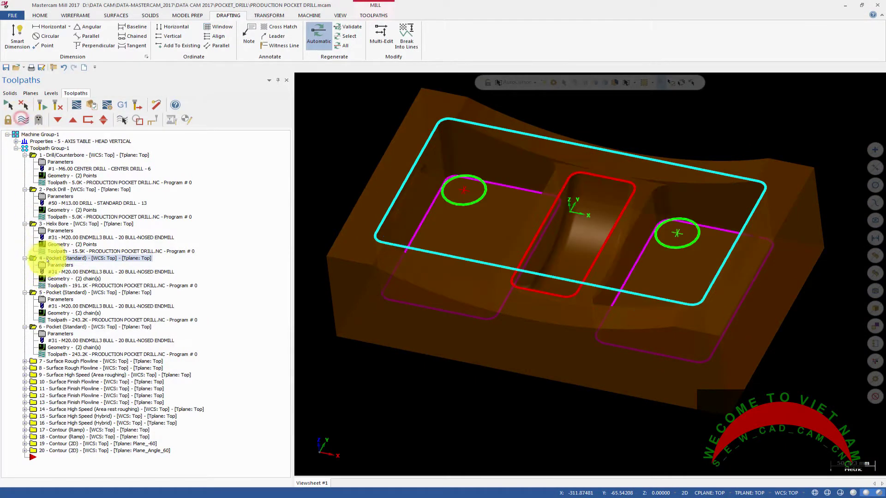
# Inspect the start point and Chain 3 in pocket operation 4's geometry and close the chain list without changes.
pyautogui.click(59, 278)
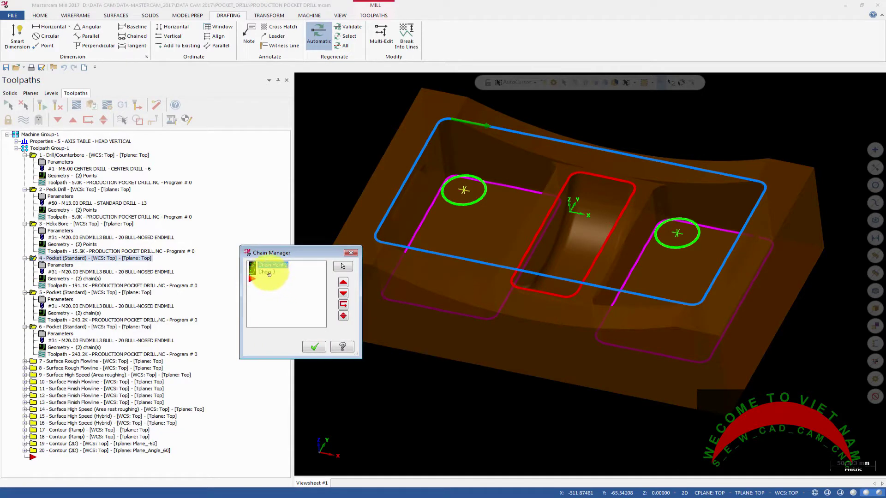
pyautogui.click(269, 274)
pyautogui.click(351, 252)
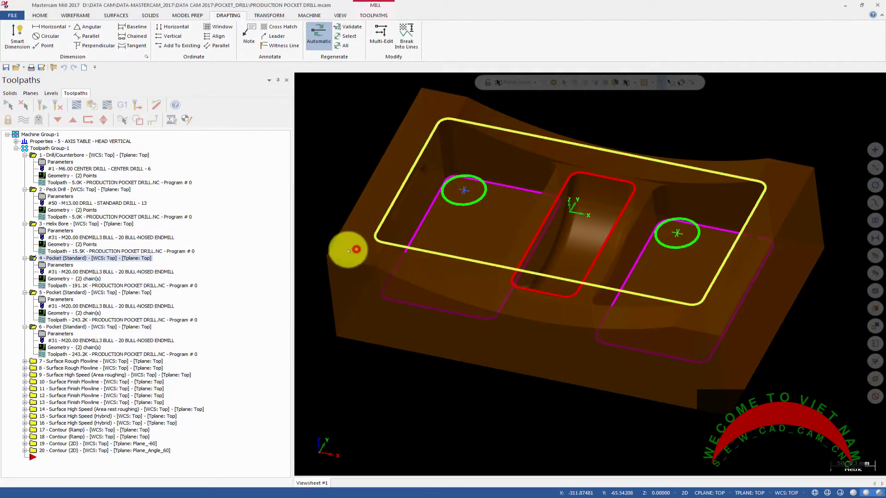
# Open pocket operation 4's parameters and review the 20 Bull-Nosed Endmill's geometry and properties, cancelling the tool edit.
pyautogui.click(55, 264)
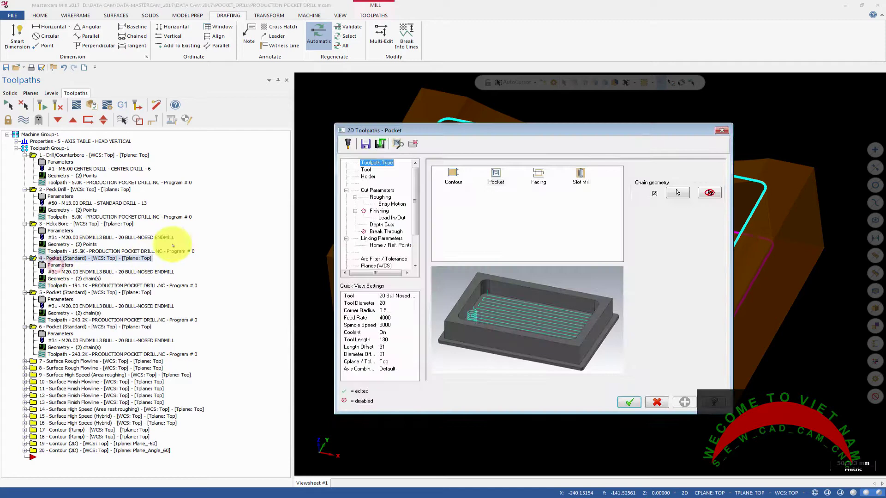
pyautogui.click(366, 169)
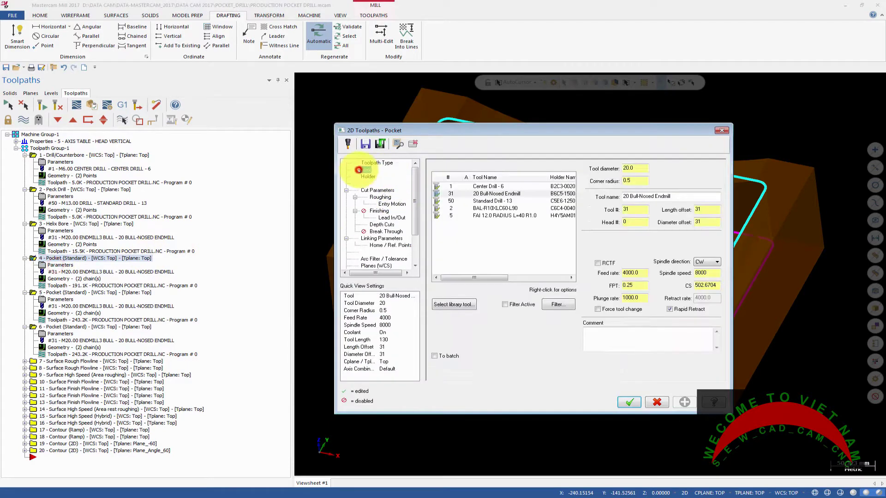
pyautogui.doubleClick(482, 194)
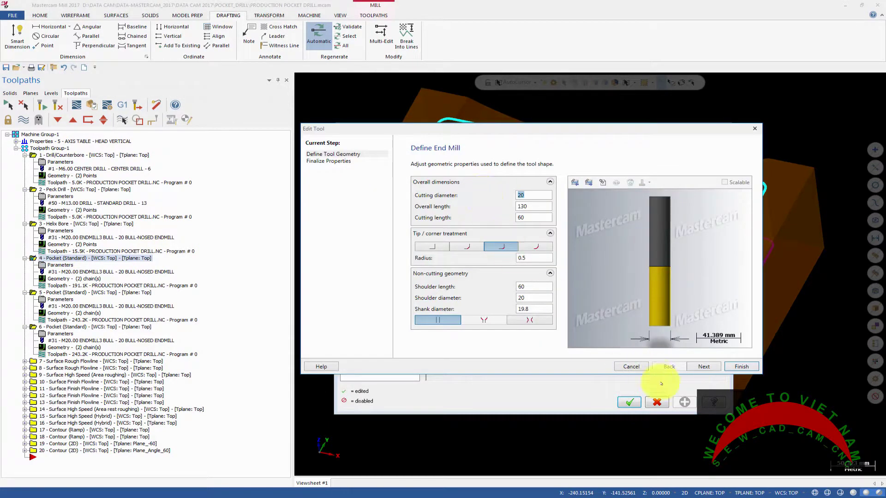
pyautogui.click(711, 367)
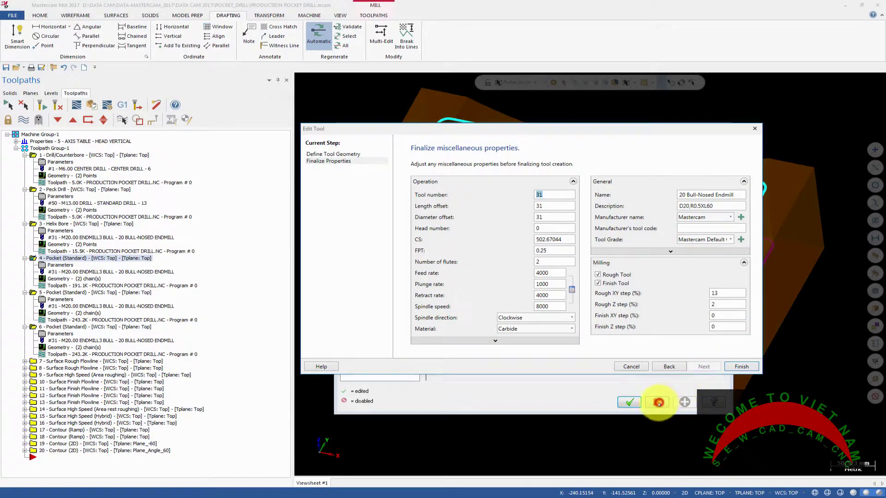
pyautogui.click(631, 367)
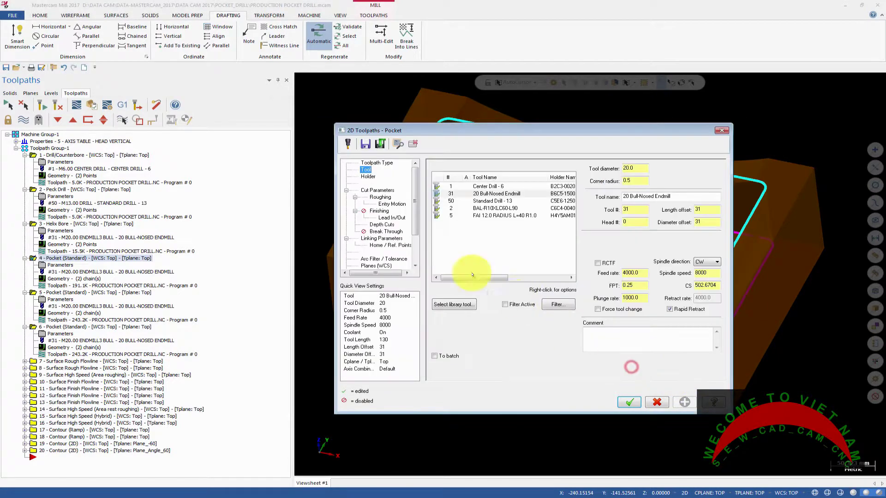
# Review pocket operation 4's holder, cut parameters, roughing, entry motion, finishing, lead in/out and depth cut settings.
pyautogui.click(368, 176)
pyautogui.click(378, 191)
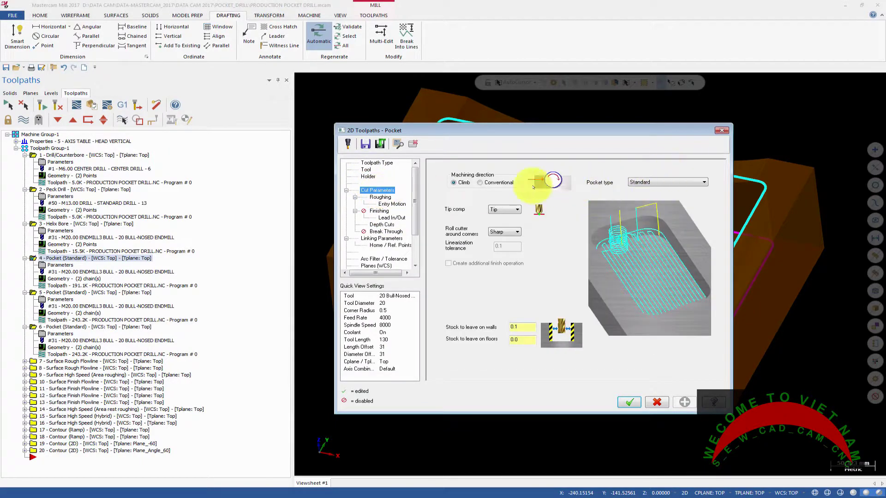
pyautogui.click(381, 198)
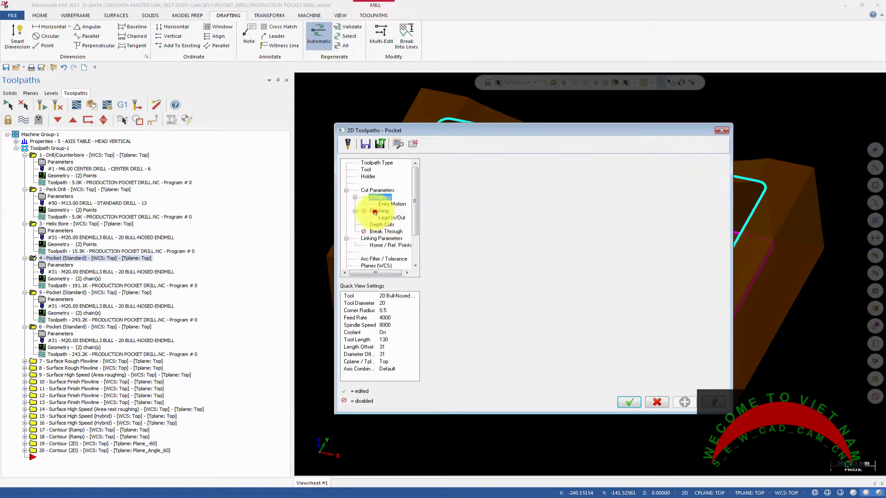
pyautogui.click(386, 204)
pyautogui.click(374, 211)
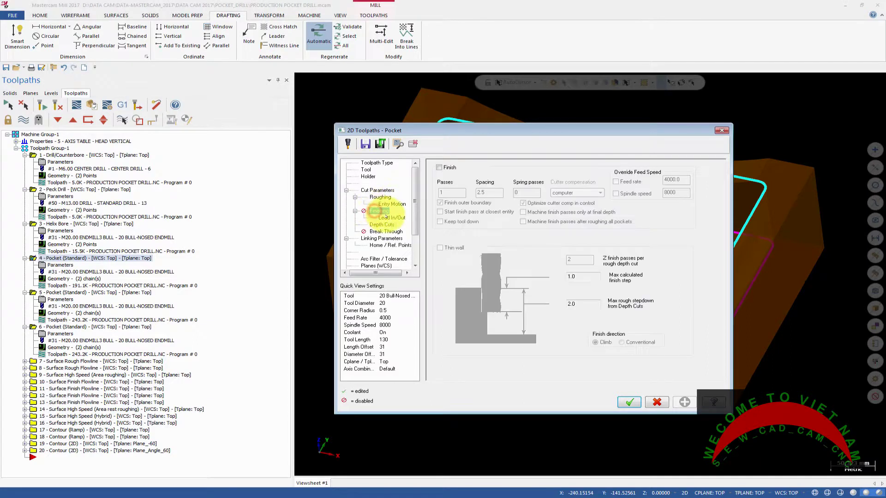
pyautogui.click(386, 217)
pyautogui.click(383, 225)
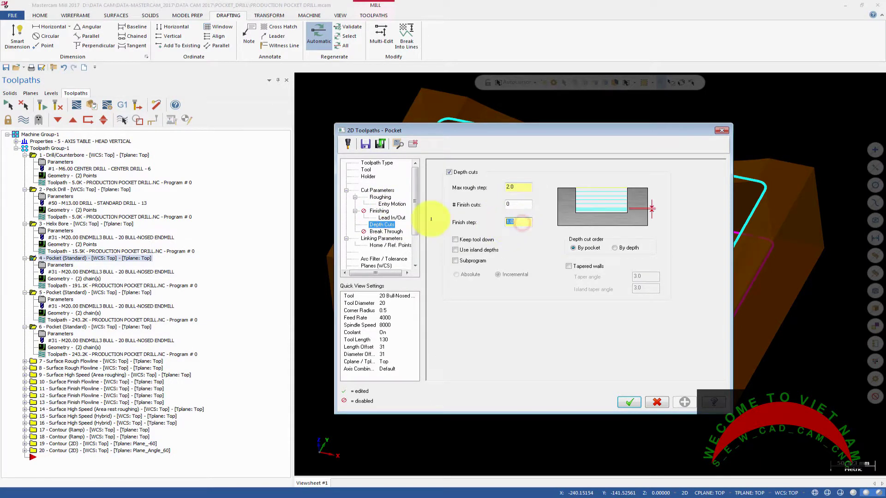
# Review operation 4's break-through, linking, home/reference point, arc filter/tolerance and plane settings, cancelling the parameters without changes.
pyautogui.click(387, 231)
pyautogui.click(381, 239)
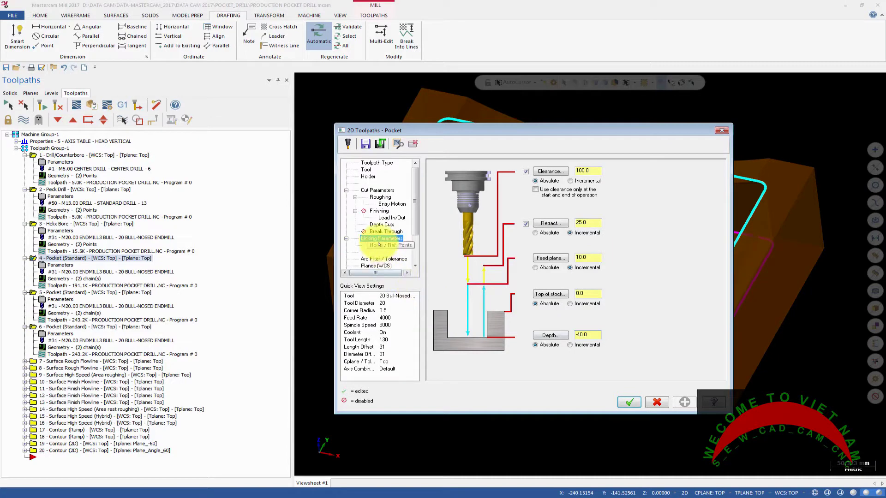
pyautogui.click(387, 245)
pyautogui.click(379, 259)
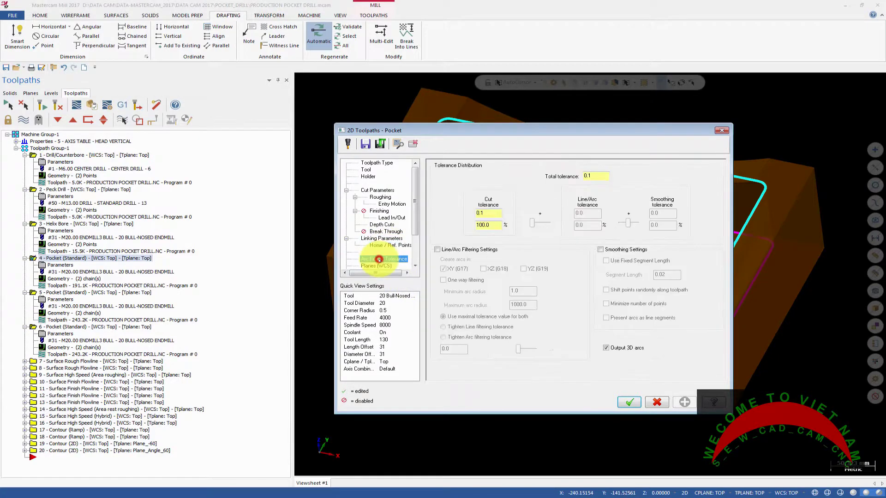
pyautogui.click(376, 266)
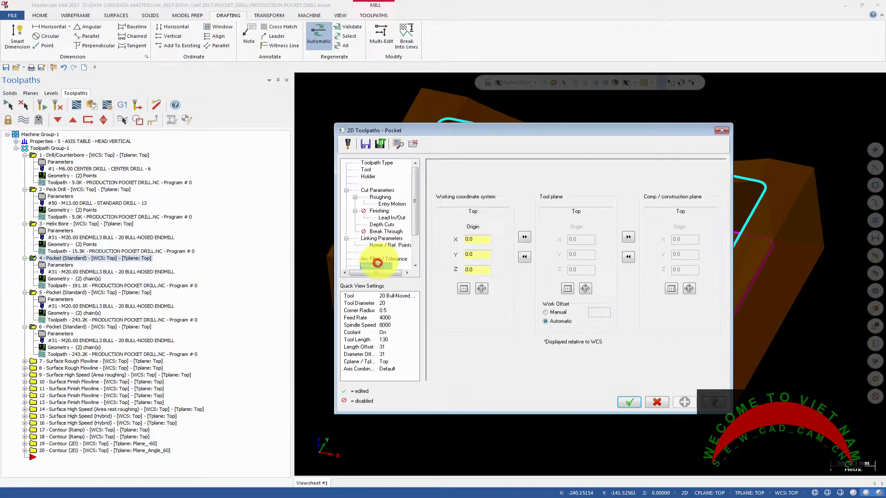
pyautogui.click(660, 402)
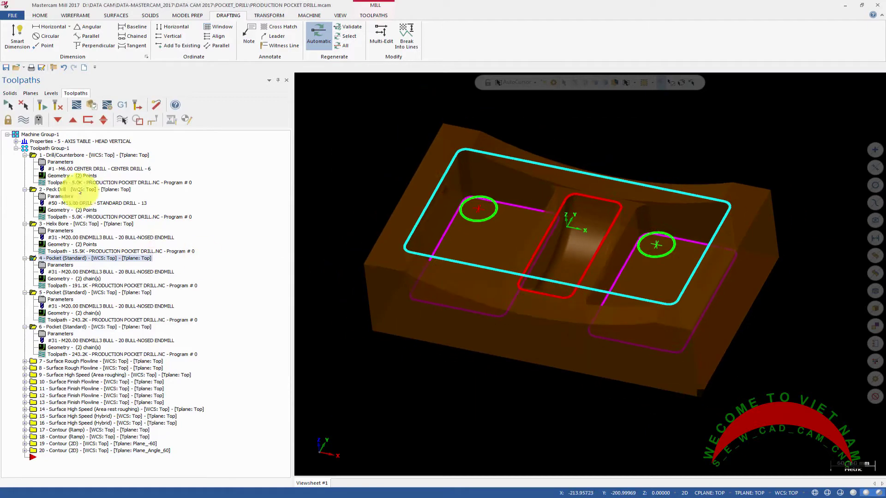
# Backplot pocket operation 4's toolpath and hide the tool holder in the simulation.
pyautogui.click(76, 105)
pyautogui.scroll(2, 411, 197)
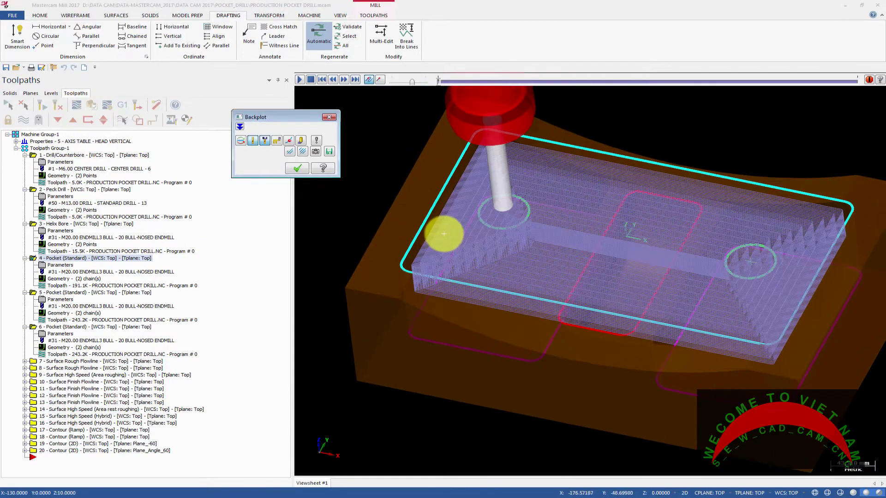
pyautogui.moveTo(444, 234); pyautogui.dragTo(437, 194, button='middle')
pyautogui.rightClick(437, 193)
pyautogui.click(462, 241)
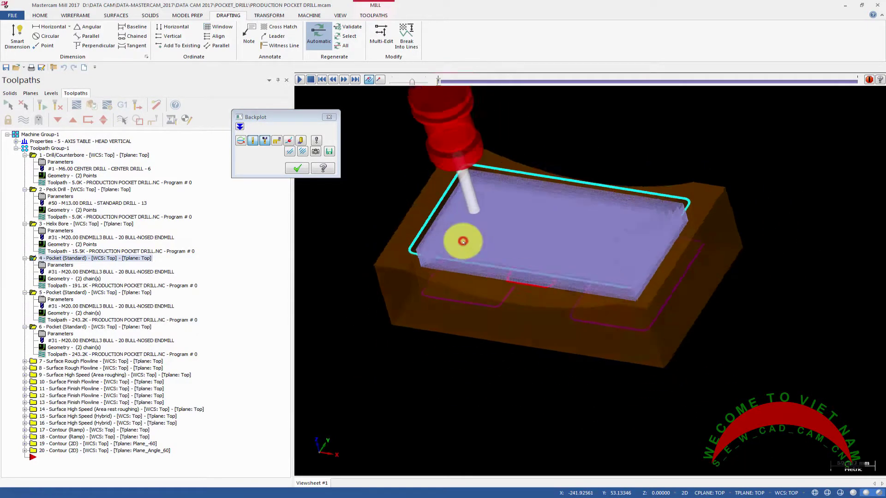
pyautogui.click(264, 141)
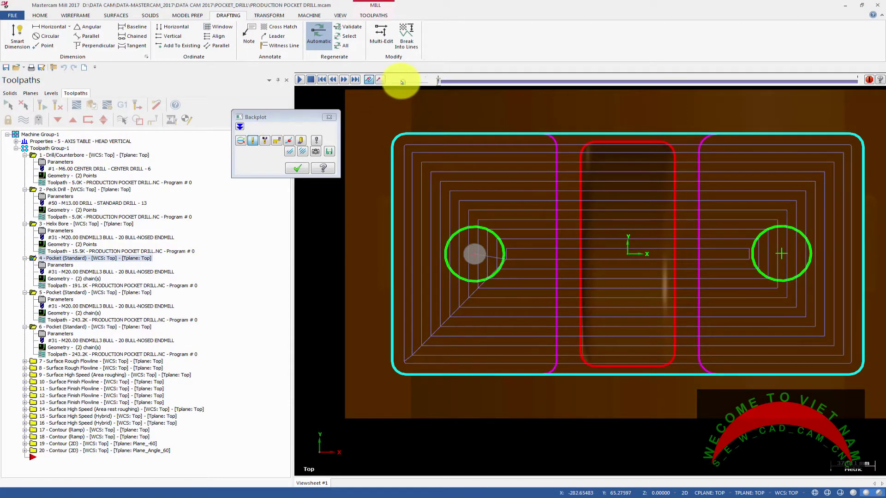
# Scrub through operation 4's backplot from the top and tilted views to examine the tool motion, and close the backplot.
pyautogui.moveTo(438, 84); pyautogui.dragTo(440, 85)
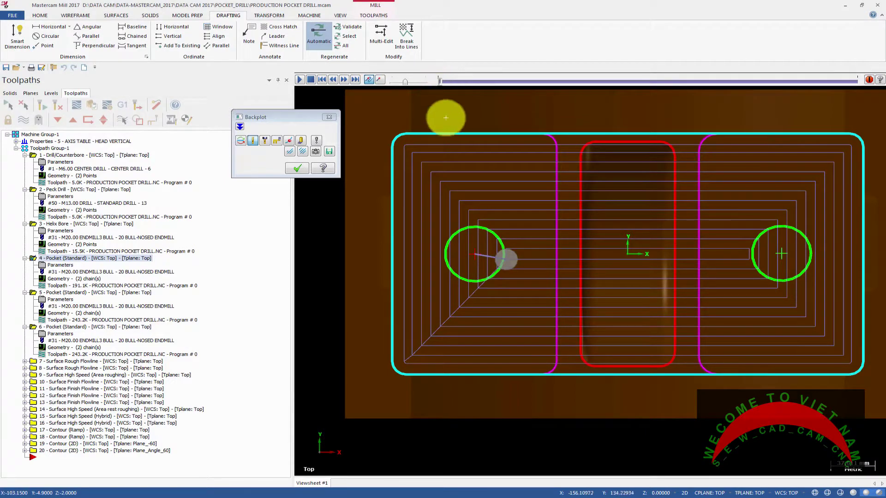
pyautogui.scroll(-1, 447, 123)
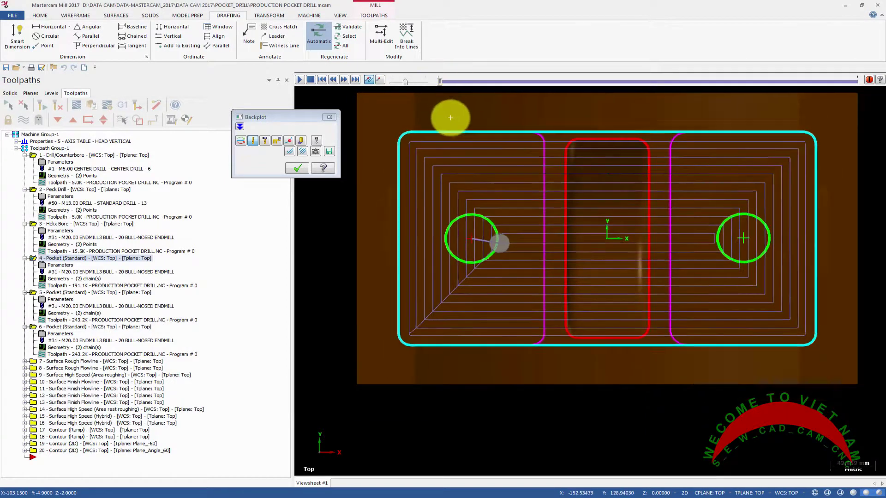
pyautogui.moveTo(451, 119); pyautogui.dragTo(442, 89, button='middle')
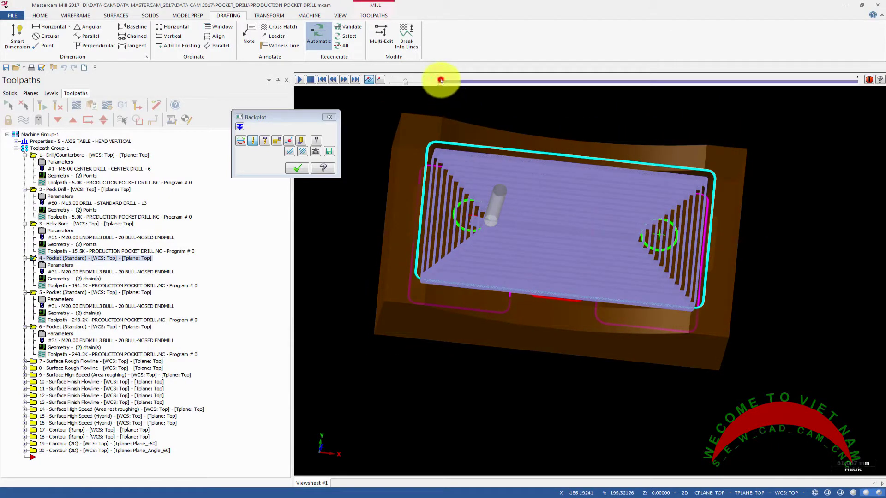
pyautogui.moveTo(440, 79); pyautogui.dragTo(562, 82)
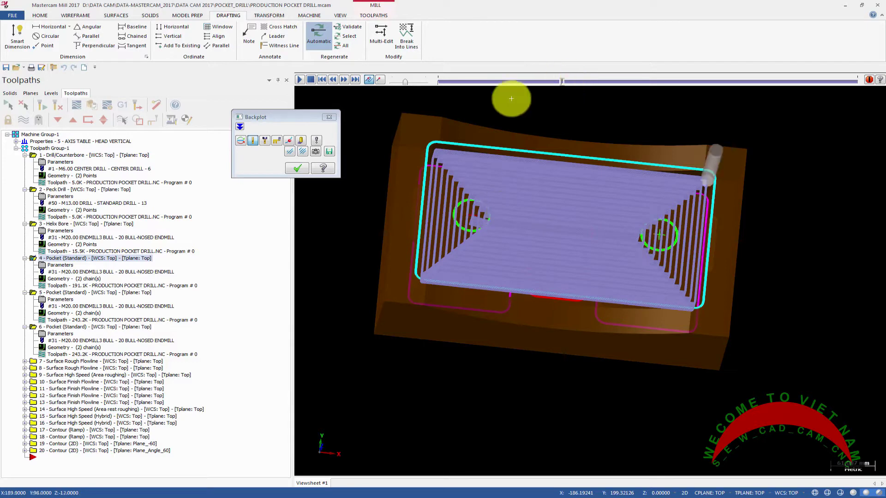
pyautogui.click(330, 117)
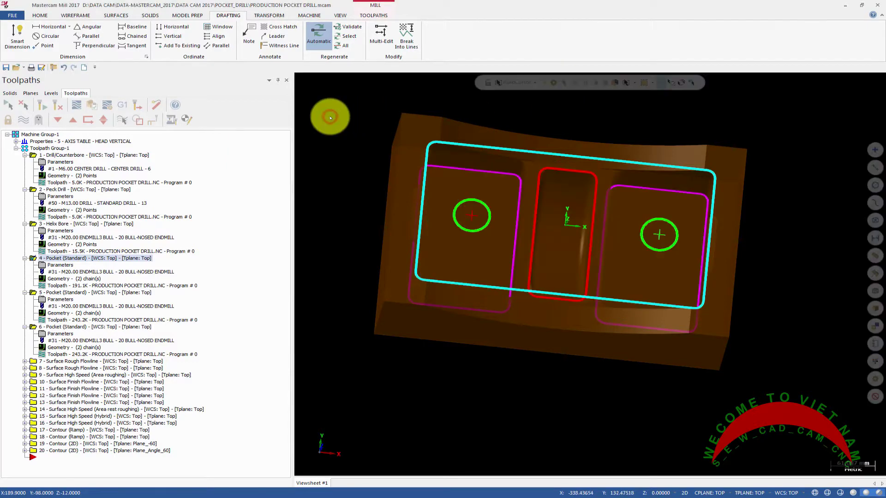
# Display pocket operation 5's toolpath, play its backplot to check the tool motion, and close the backplot.
pyautogui.click(57, 293)
pyautogui.click(25, 119)
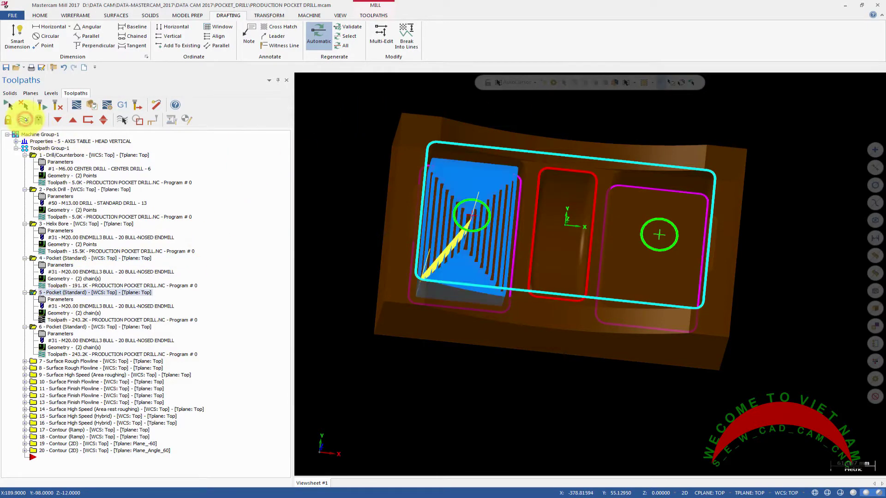
pyautogui.click(76, 105)
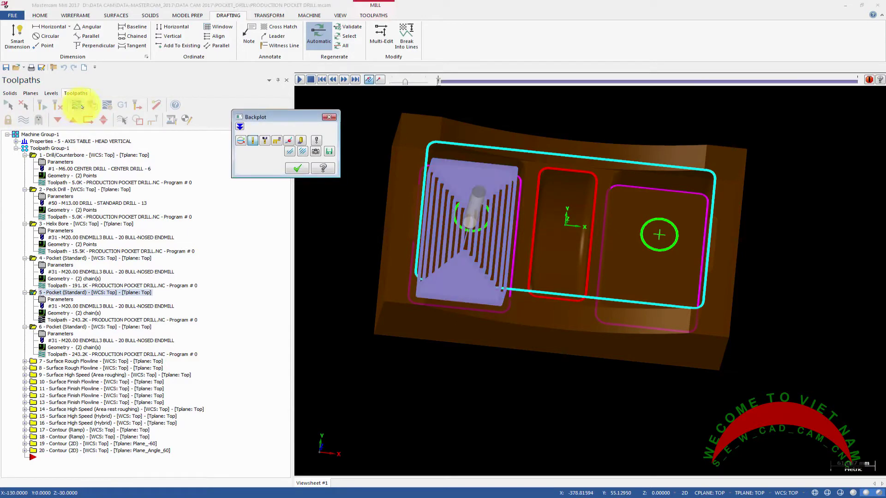
pyautogui.click(300, 80)
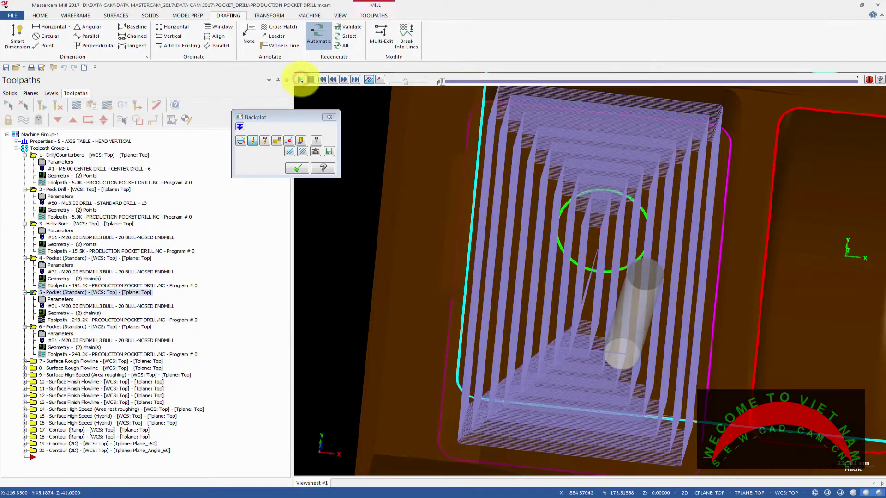
pyautogui.click(326, 116)
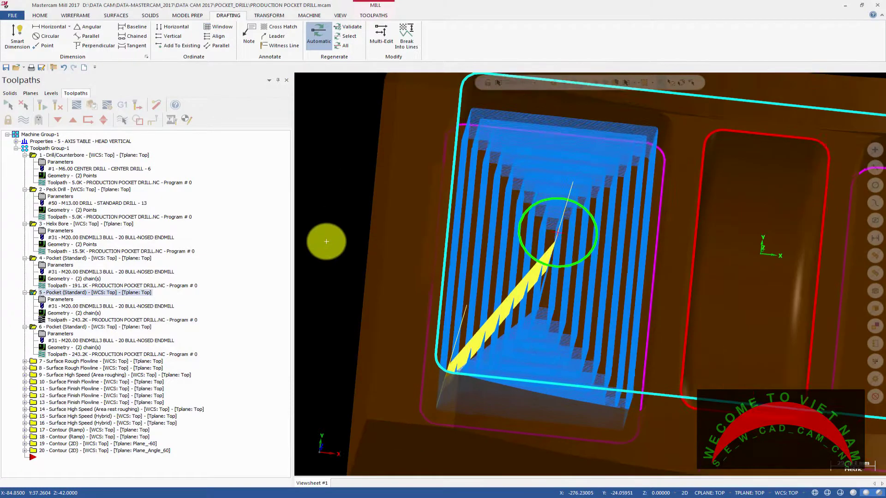
# Open pocket operation 5's parameters and review its tool, holder, cut parameters, roughing and entry motion.
pyautogui.click(41, 300)
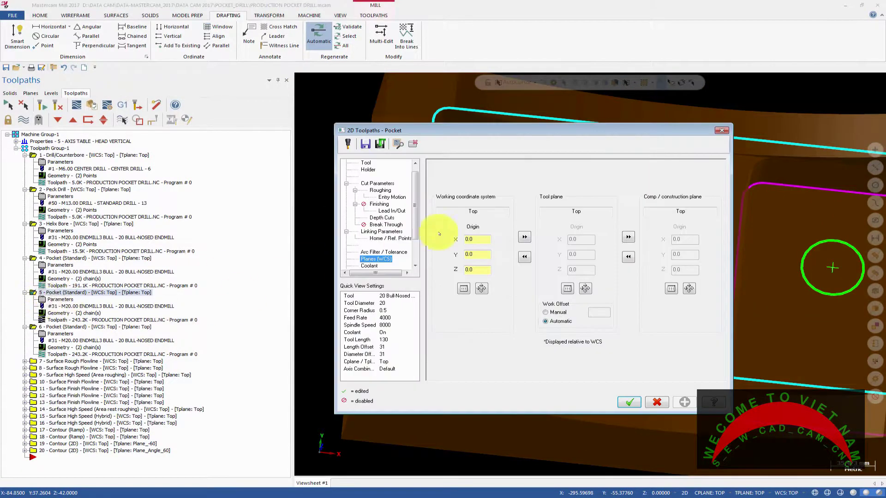
pyautogui.click(375, 183)
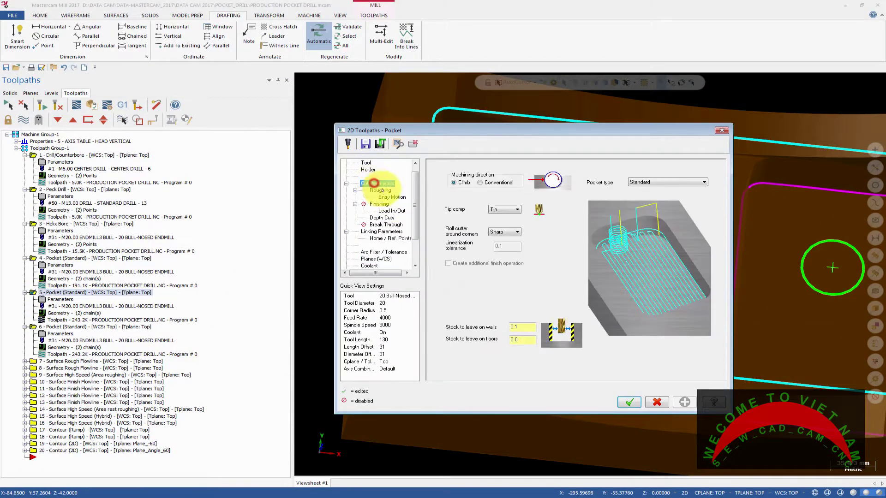
pyautogui.click(367, 164)
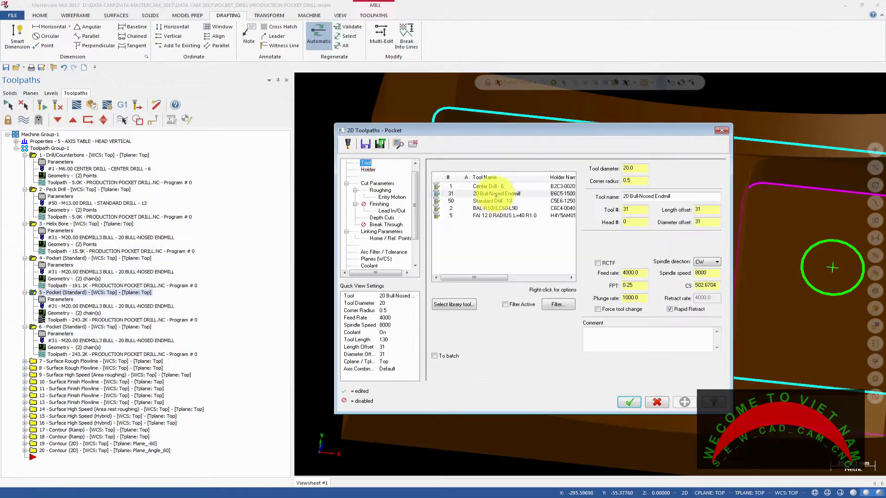
pyautogui.click(368, 169)
pyautogui.click(376, 183)
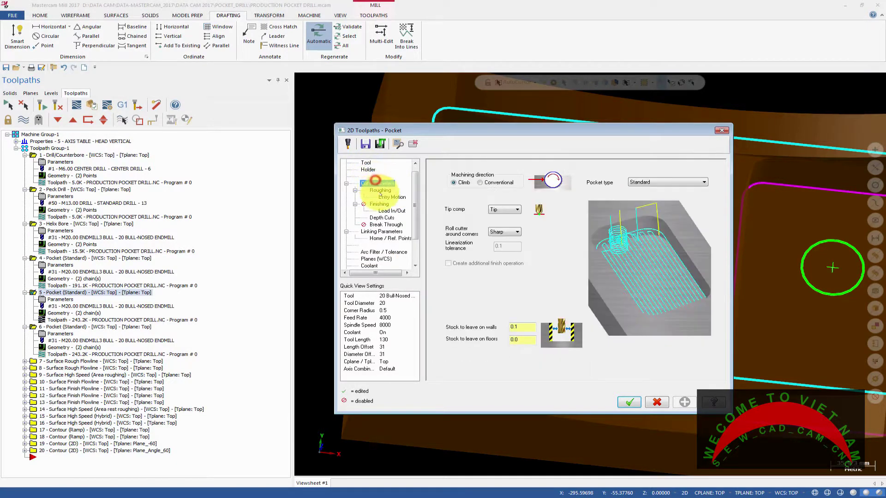
pyautogui.click(381, 190)
pyautogui.click(391, 197)
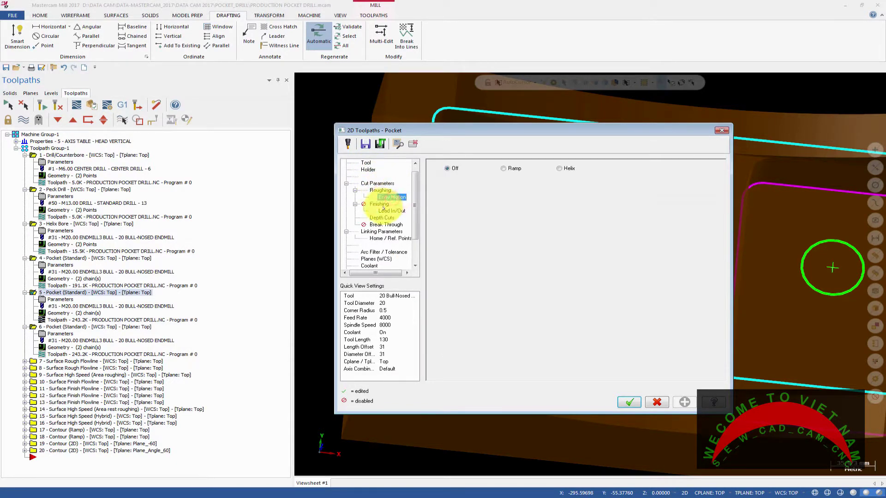
# Review operation 5's finishing, lead in/out, depth cut, break-through, linking, home/reference point and tolerance settings, cancelling without changes.
pyautogui.click(379, 204)
pyautogui.click(391, 210)
pyautogui.click(382, 217)
pyautogui.click(385, 225)
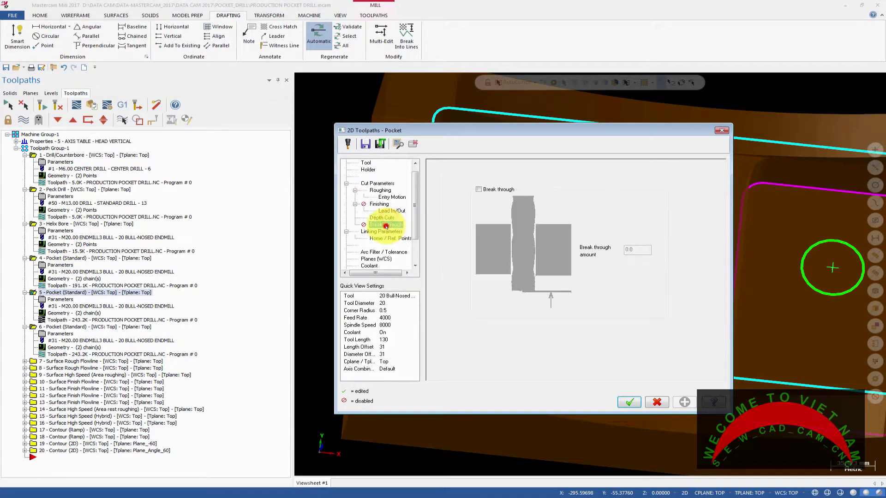
pyautogui.click(387, 231)
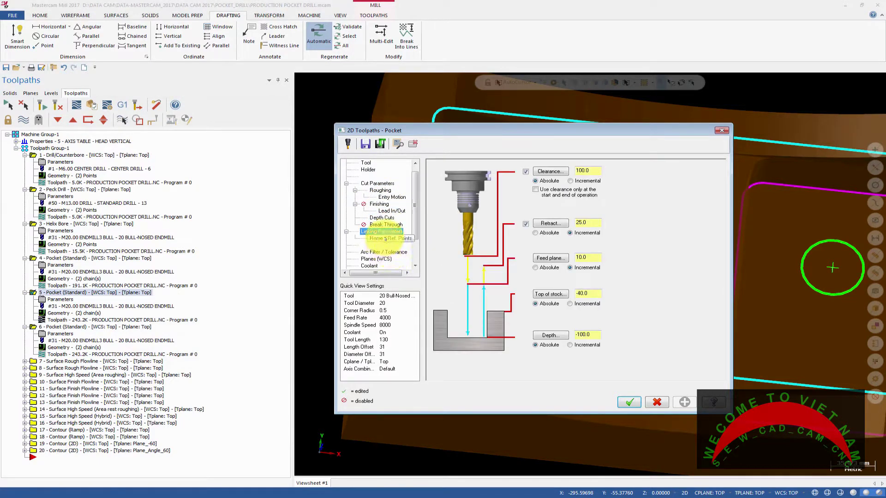
pyautogui.click(385, 238)
pyautogui.click(387, 252)
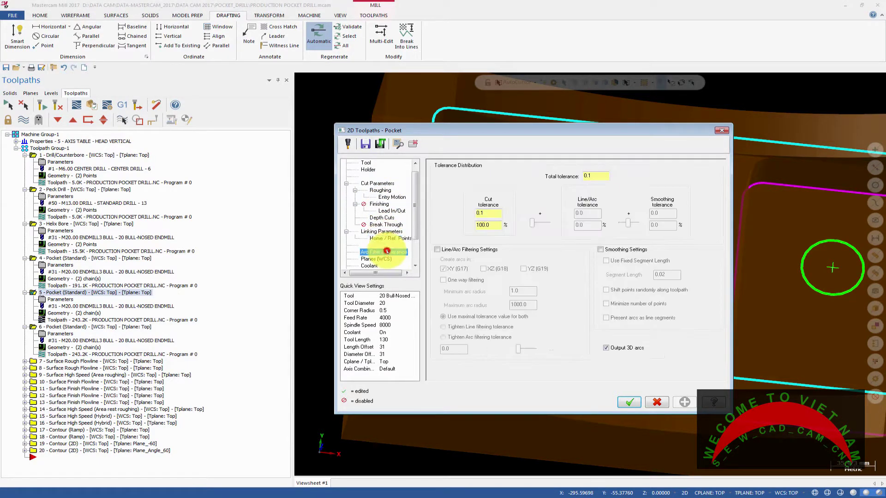
pyautogui.click(657, 402)
# Examine Chain Point 2 and Chain 4 of pocket operation 5 from several angles and close the chain list without changes.
pyautogui.moveTo(572, 358); pyautogui.dragTo(462, 295, button='middle')
pyautogui.click(65, 314)
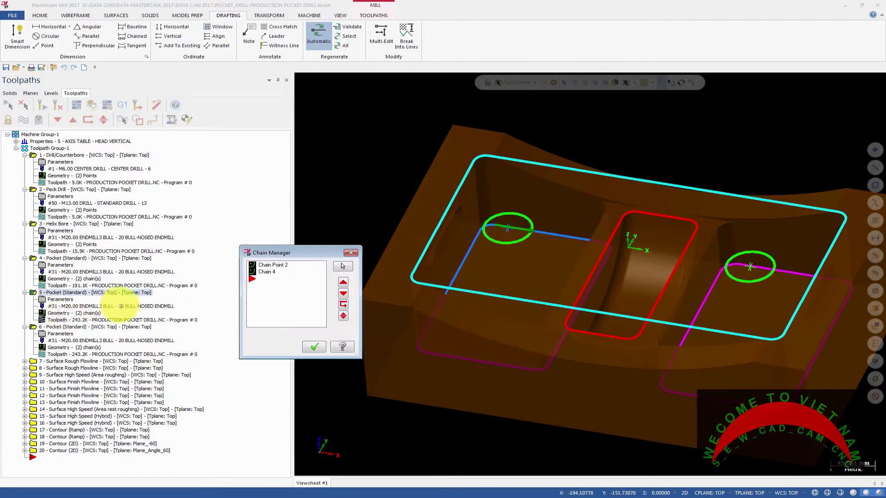
pyautogui.click(275, 265)
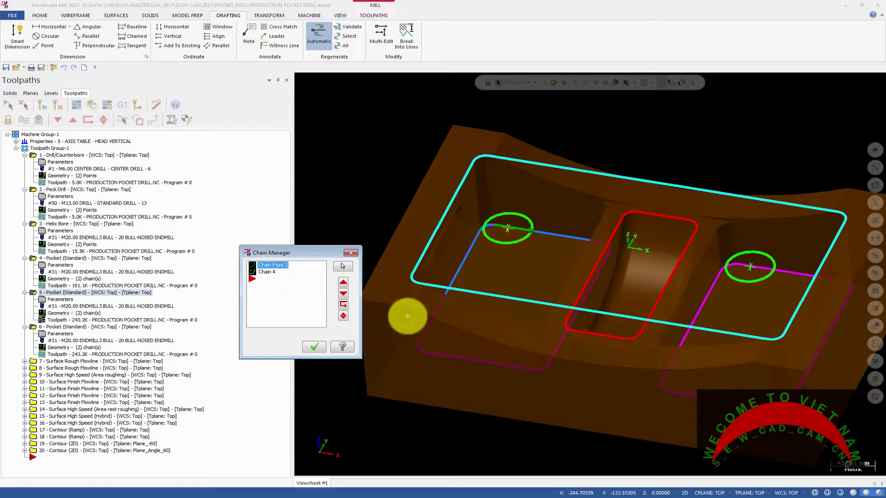
pyautogui.moveTo(569, 316); pyautogui.dragTo(453, 300, button='middle')
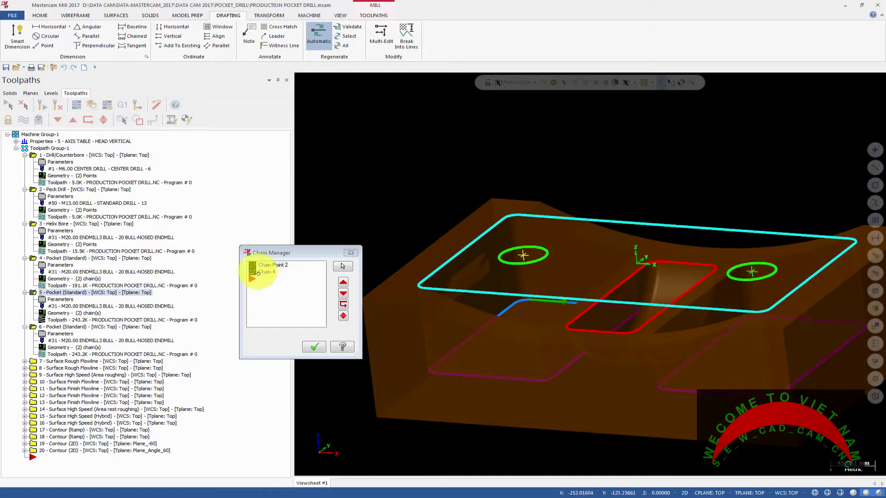
pyautogui.moveTo(653, 317); pyautogui.dragTo(464, 305, button='middle')
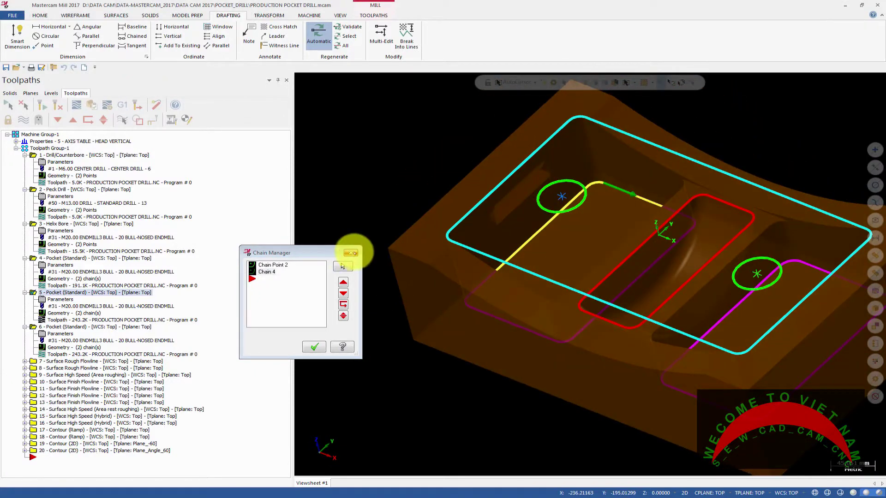
pyautogui.click(350, 253)
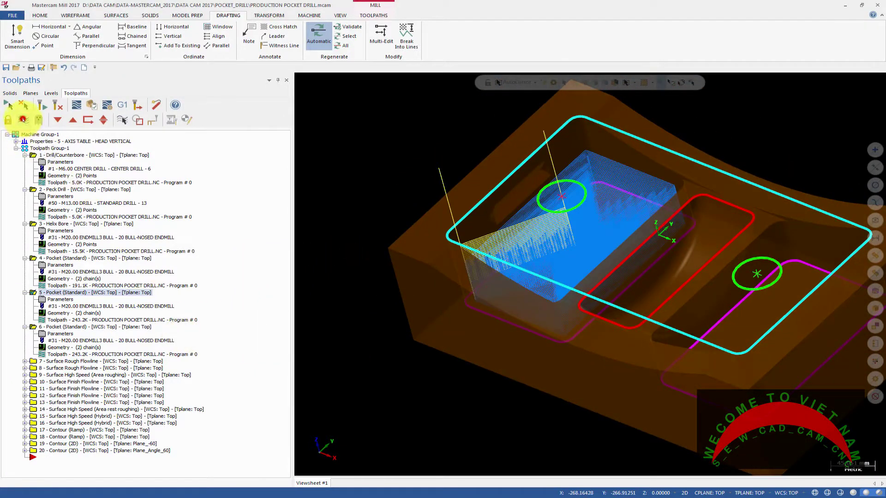
# Hide operation 5's toolpath and display pocket operation 6's toolpath.
pyautogui.click(23, 120)
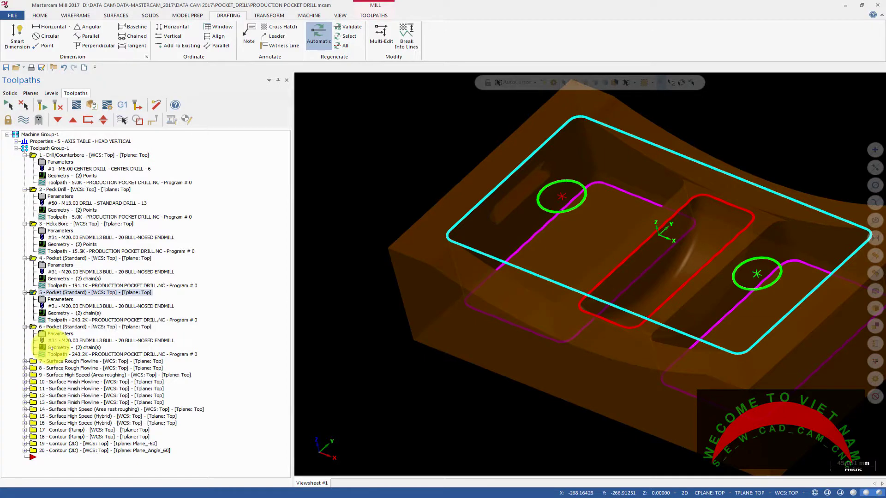
pyautogui.click(49, 327)
pyautogui.click(22, 121)
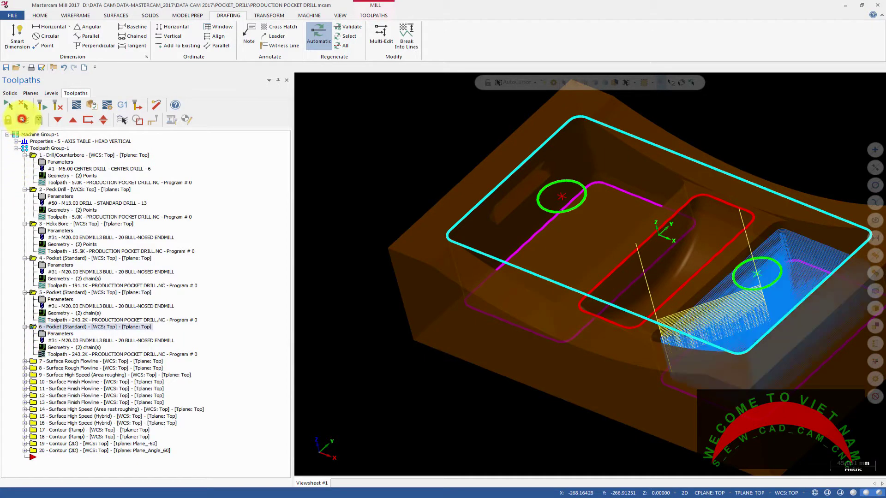
# Examine Chain Point 5 and Chain 6 of pocket operation 6, close the chain list without changes and hide the operation's toolpath.
pyautogui.moveTo(411, 346); pyautogui.dragTo(531, 323, button='middle')
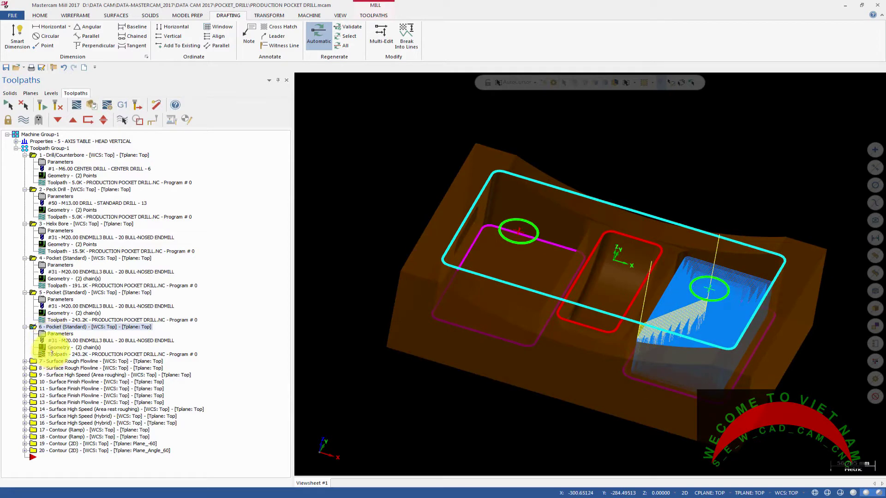
pyautogui.click(52, 348)
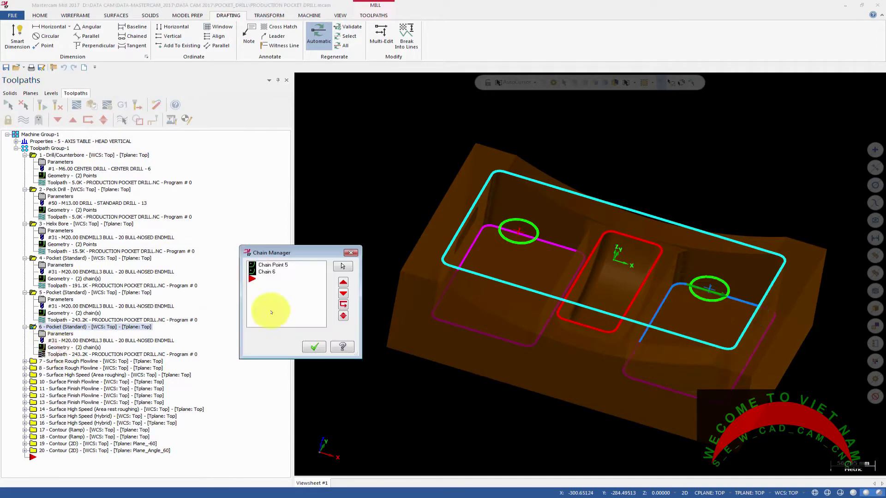
pyautogui.click(276, 265)
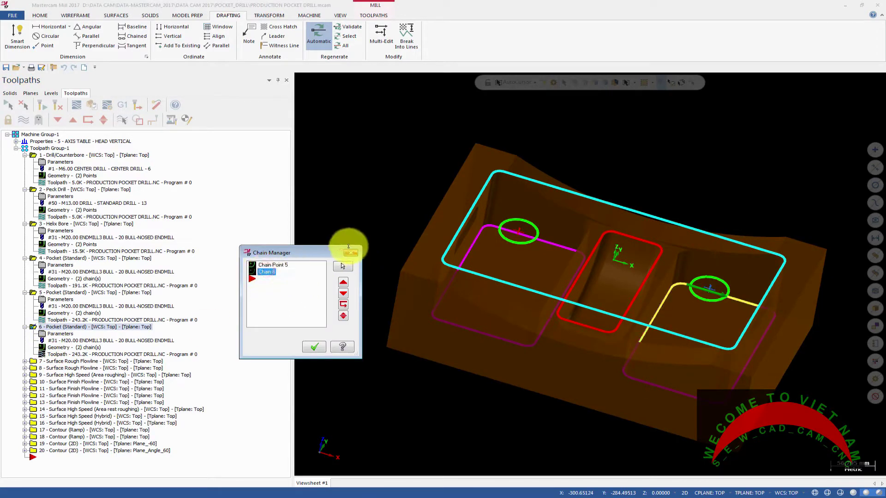
pyautogui.click(347, 253)
pyautogui.click(27, 118)
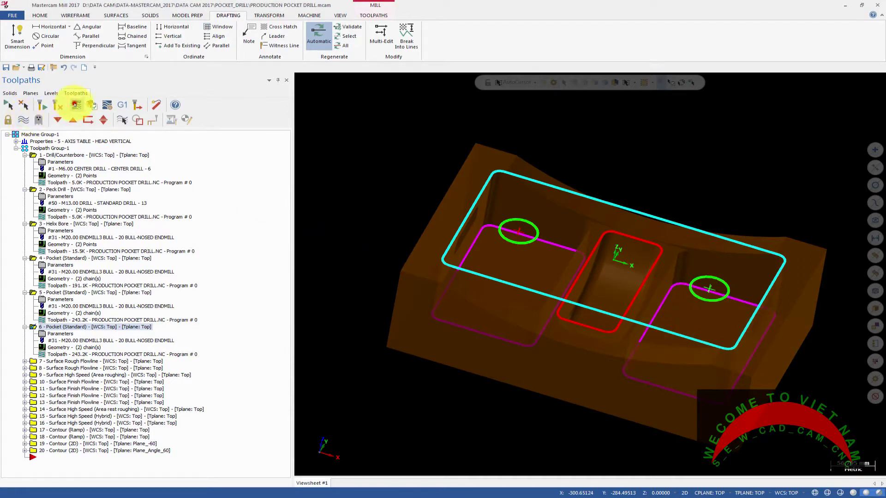
# Backplot pocket operation 6 at an adjusted playback speed, check the tool motion from several angles and close the backplot.
pyautogui.click(76, 105)
pyautogui.click(299, 80)
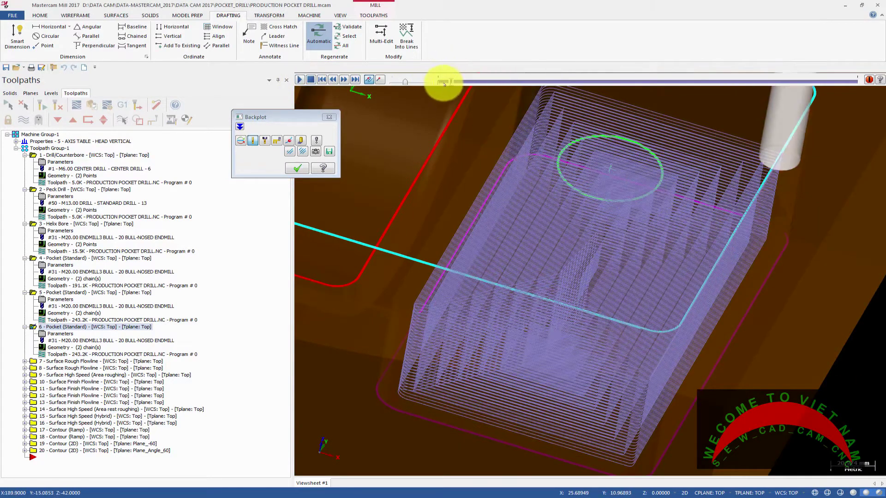
pyautogui.click(406, 83)
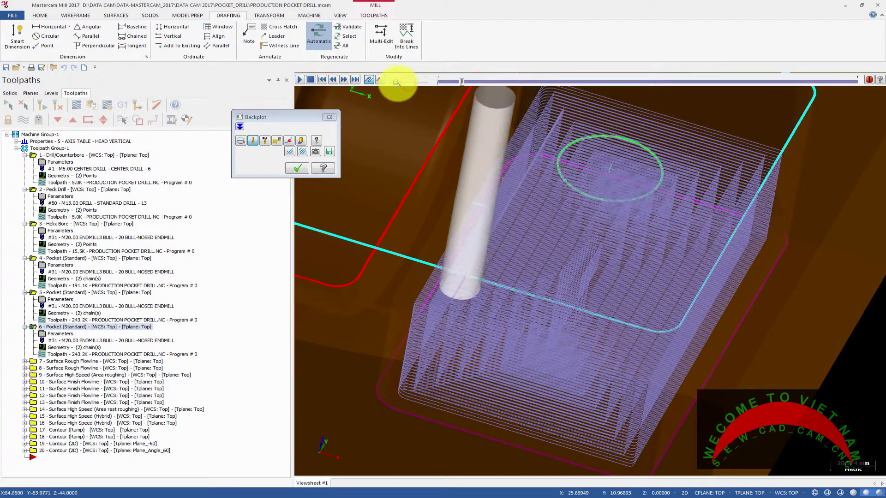
pyautogui.scroll(-2, 522, 208)
pyautogui.moveTo(522, 208); pyautogui.dragTo(516, 240, button='middle')
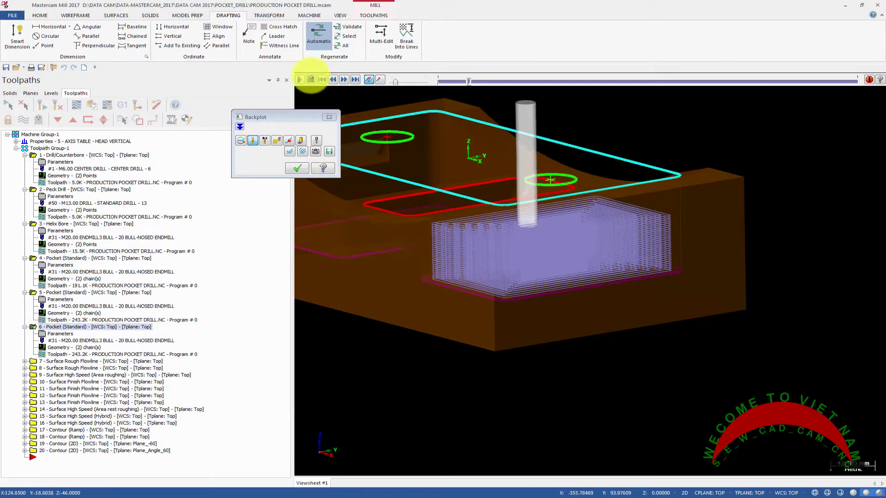
pyautogui.click(330, 116)
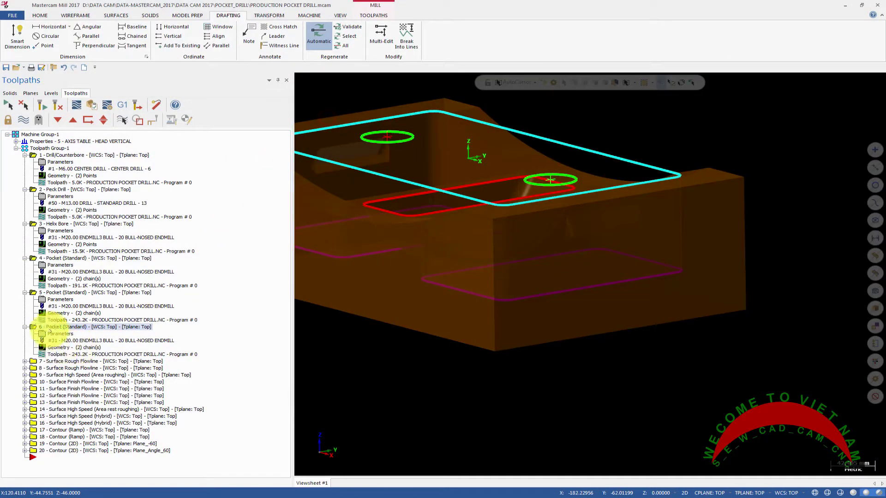
# Display pocket operation 6's complete toolpath in the part and hide it again.
pyautogui.click(23, 120)
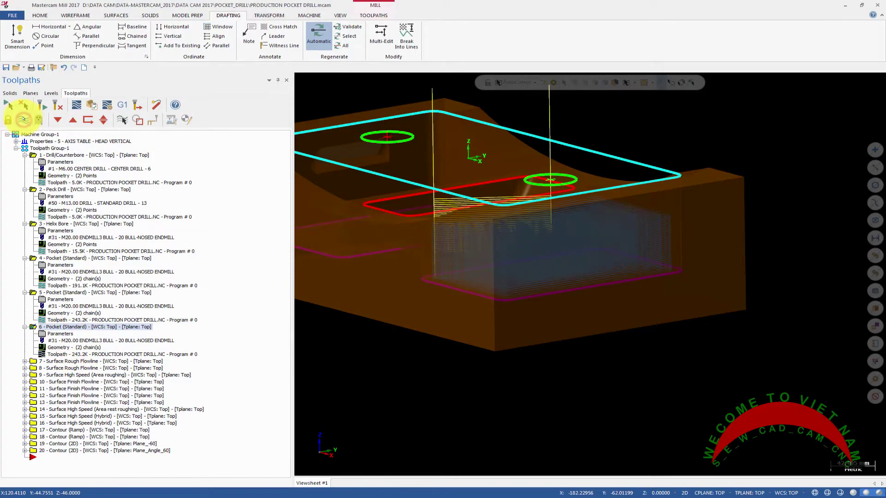
pyautogui.click(23, 119)
pyautogui.scroll(-2, 563, 288)
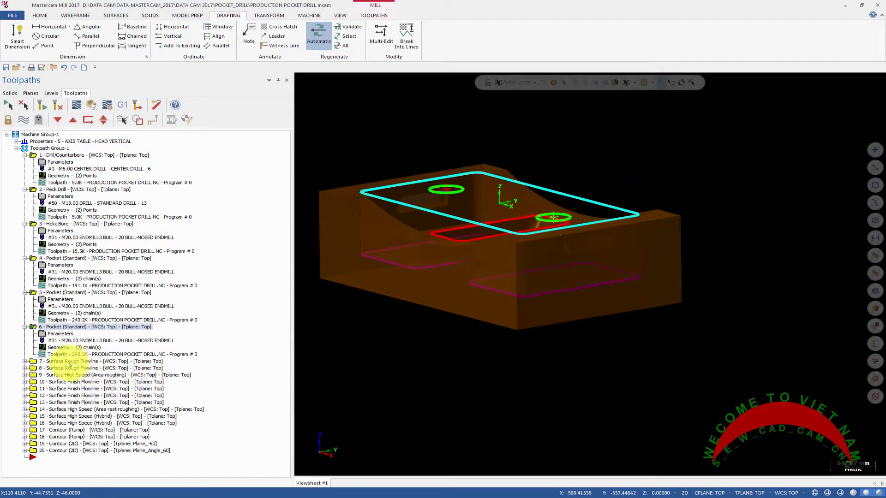
# Select Surface Rough Flowline operation 7, display its toolpath on the part and hide it again.
pyautogui.click(69, 361)
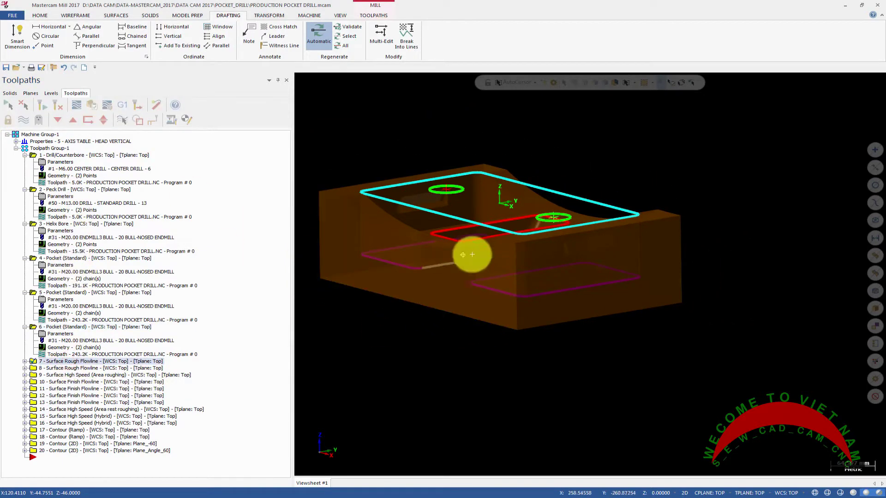
pyautogui.moveTo(469, 251); pyautogui.dragTo(487, 265, button='middle')
pyautogui.click(23, 119)
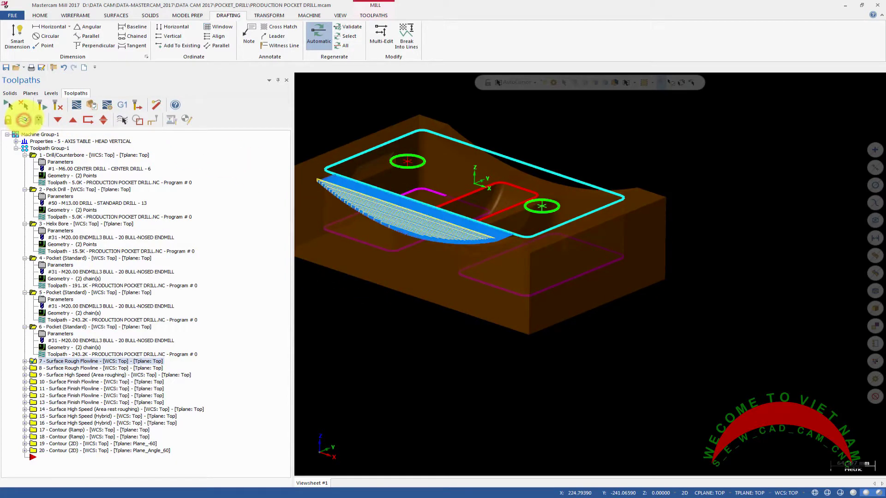
pyautogui.click(23, 120)
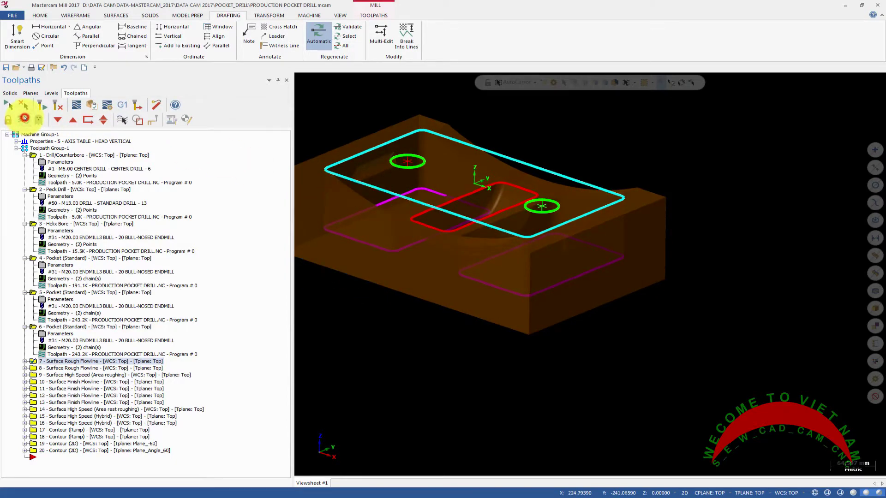
# Expand operation 7 and review its toolpath, surface and rough flowline parameters, cancelling without changes.
pyautogui.click(25, 361)
pyautogui.click(46, 368)
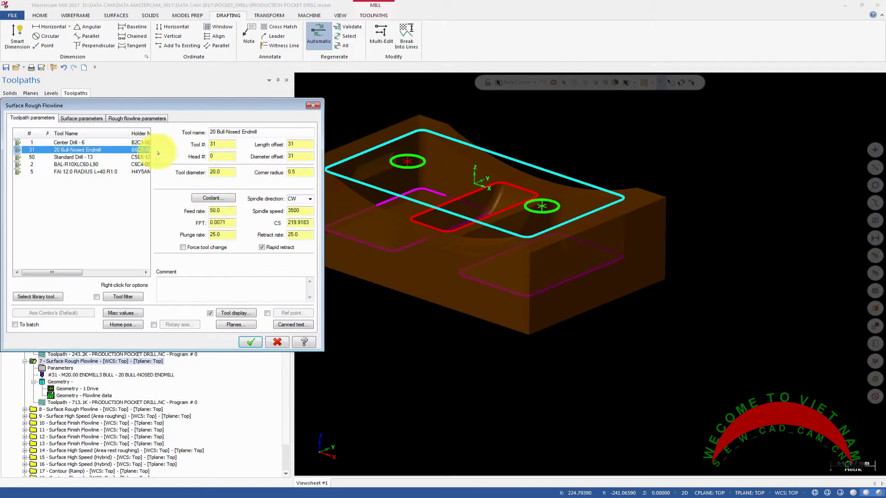
pyautogui.click(65, 117)
pyautogui.click(132, 119)
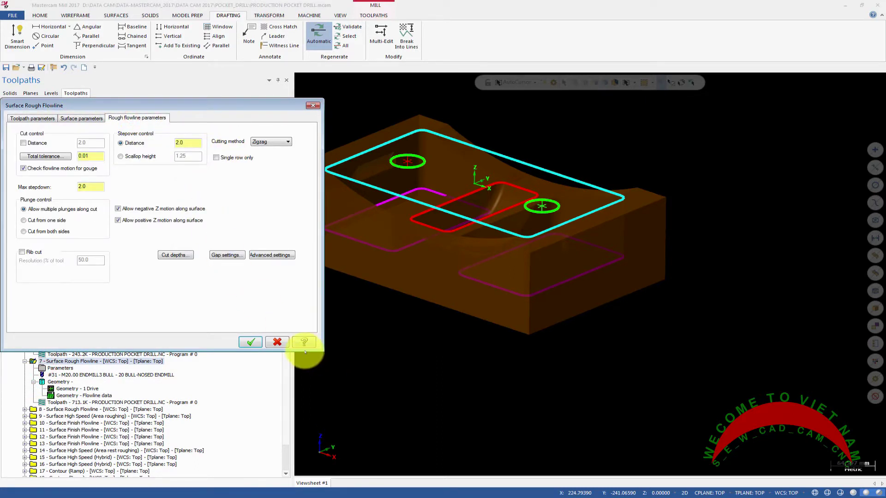
pyautogui.click(276, 343)
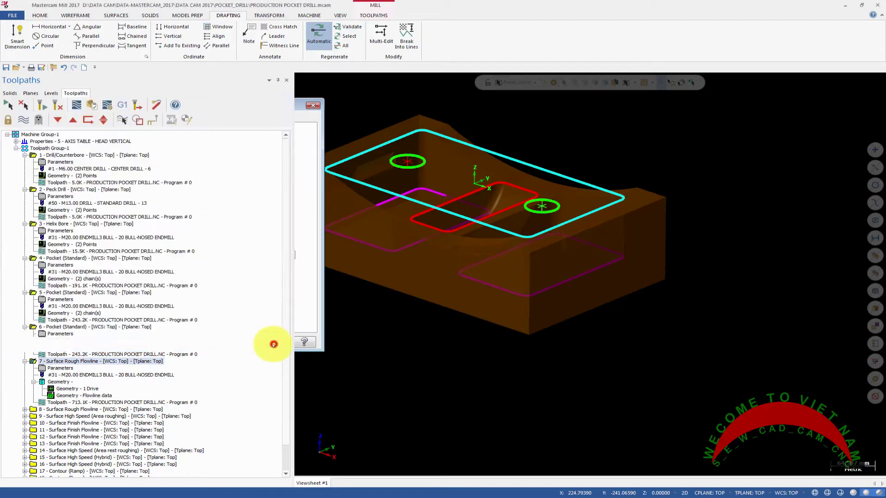
# Show and hide the toolpaths of Surface Rough Flowline operations 7 and 8 in turn.
pyautogui.scroll(-3, 431, 299)
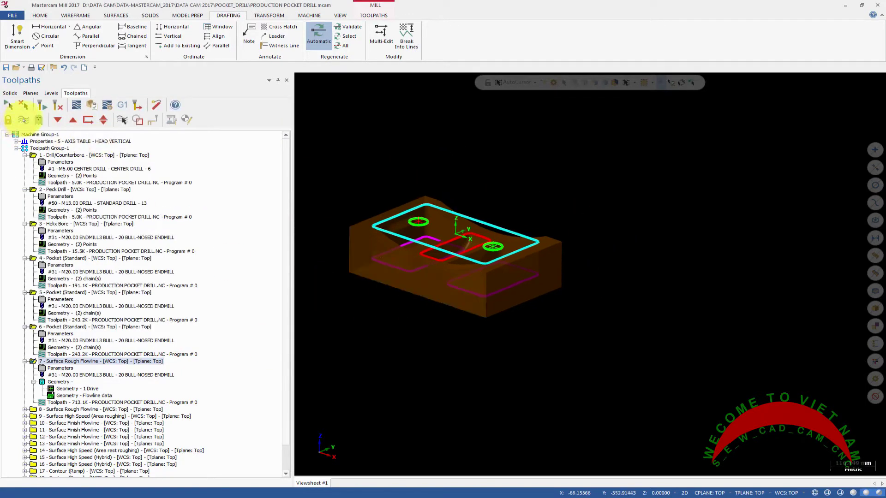
pyautogui.click(23, 119)
pyautogui.click(23, 119)
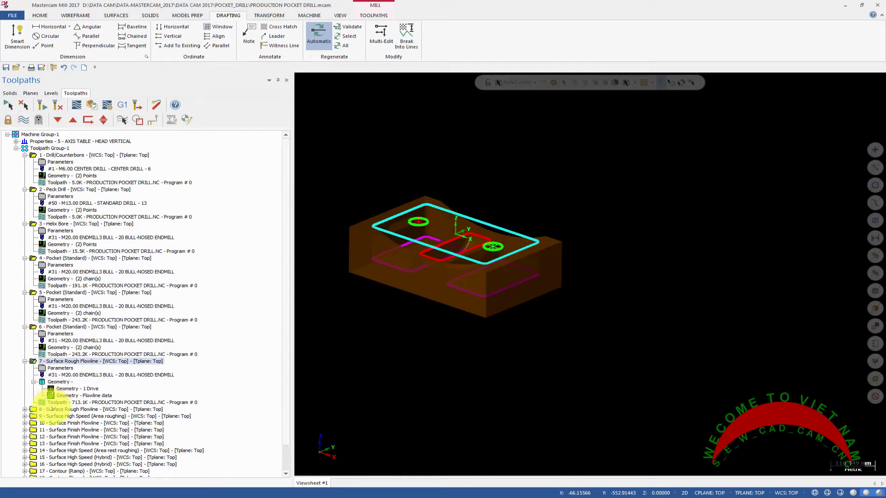
pyautogui.click(52, 410)
pyautogui.click(21, 118)
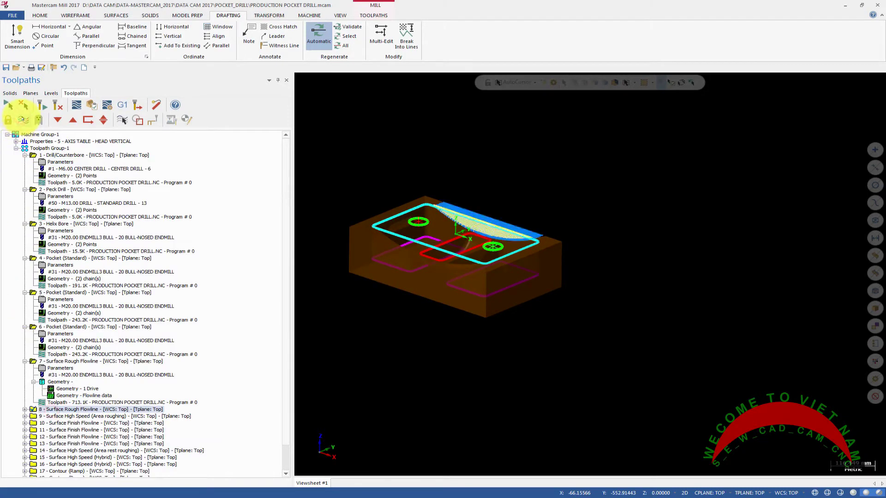
pyautogui.click(21, 118)
# Expand operations 9 and 8 and review operation 8's toolpath and rough flowline parameters, cancelling without changes.
pyautogui.click(25, 415)
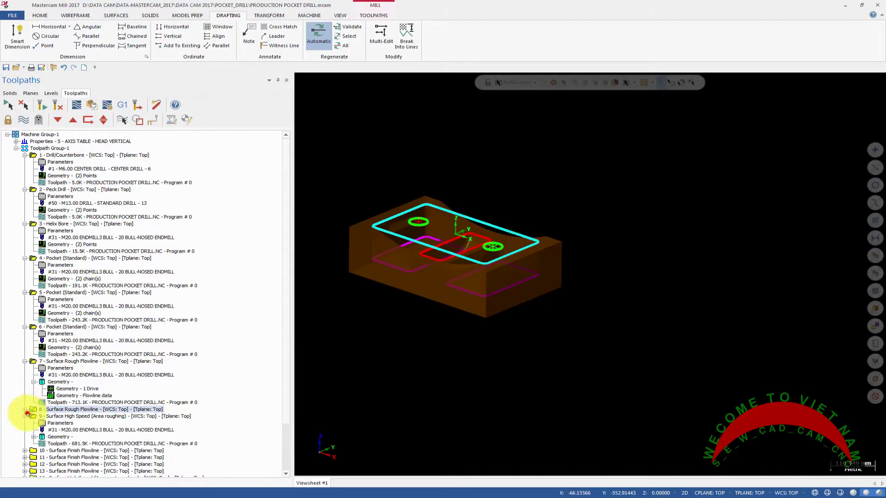
pyautogui.click(25, 409)
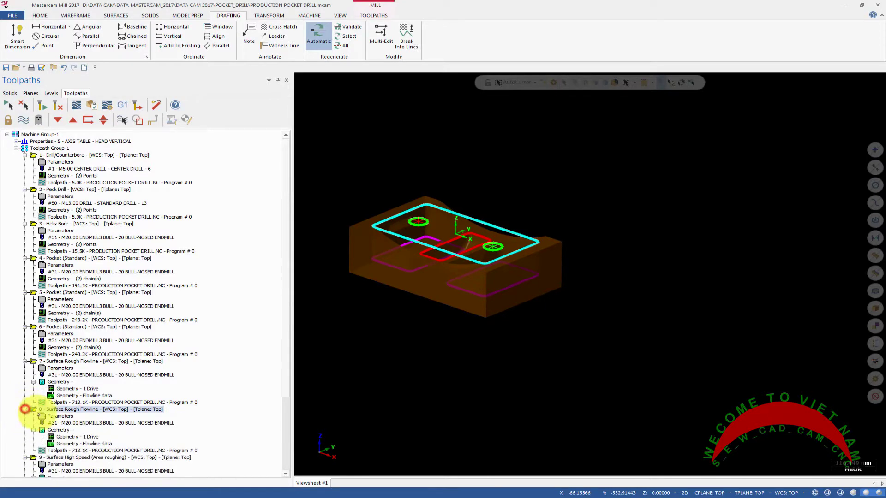
pyautogui.click(48, 417)
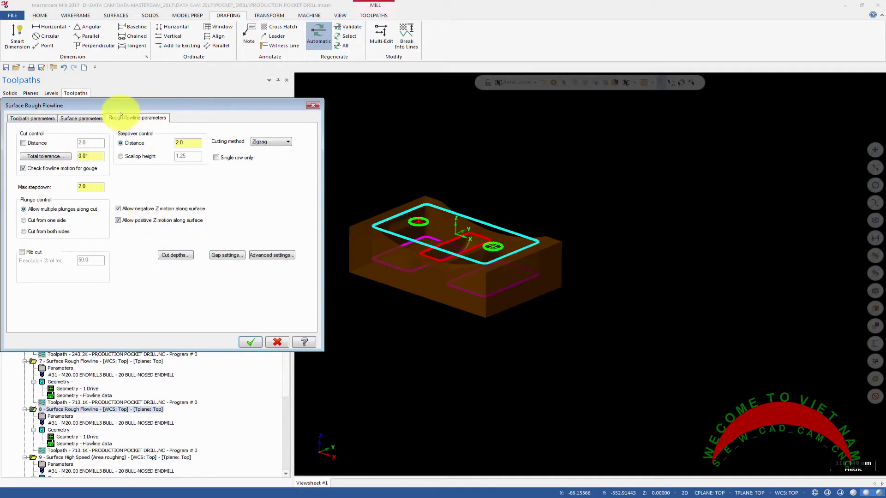
pyautogui.click(39, 117)
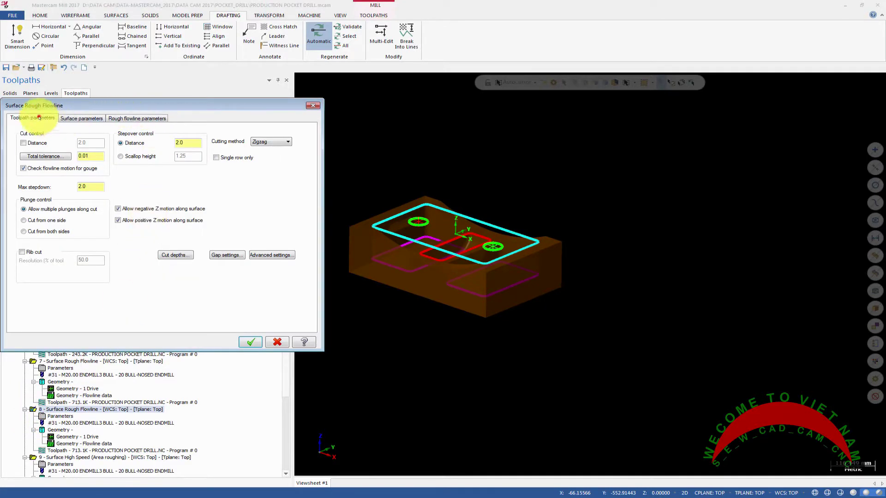
pyautogui.click(121, 119)
pyautogui.click(277, 342)
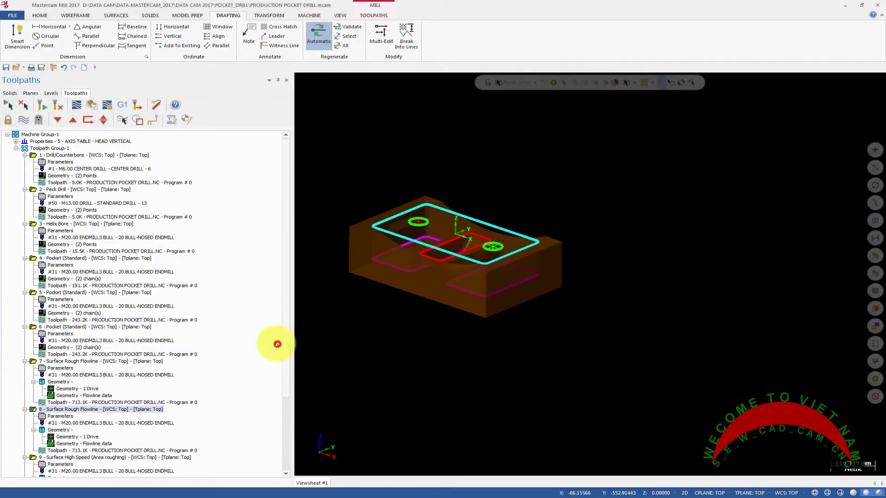
pyautogui.scroll(-3, 498, 293)
pyautogui.scroll(-4, 157, 206)
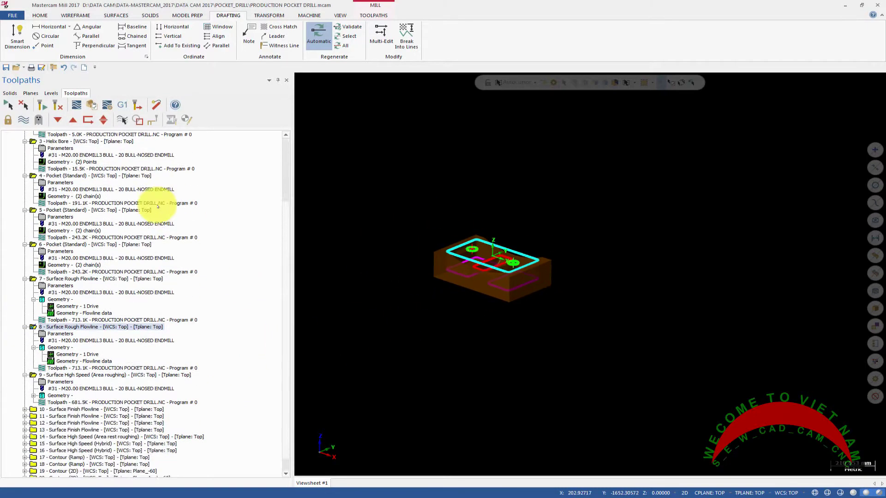
pyautogui.scroll(-1, 157, 203)
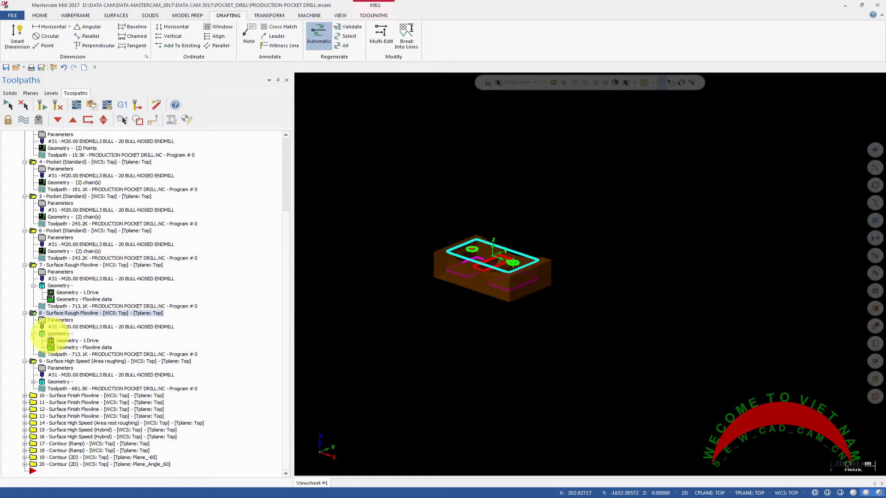